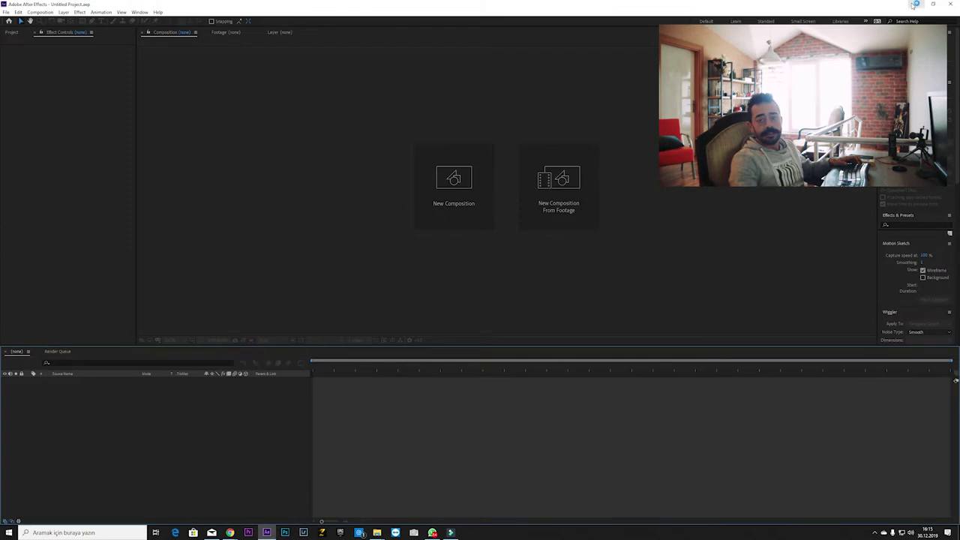
Step: Clear windows aside and open the 'after' folder full screen in File Explorer
left_click(913, 4)
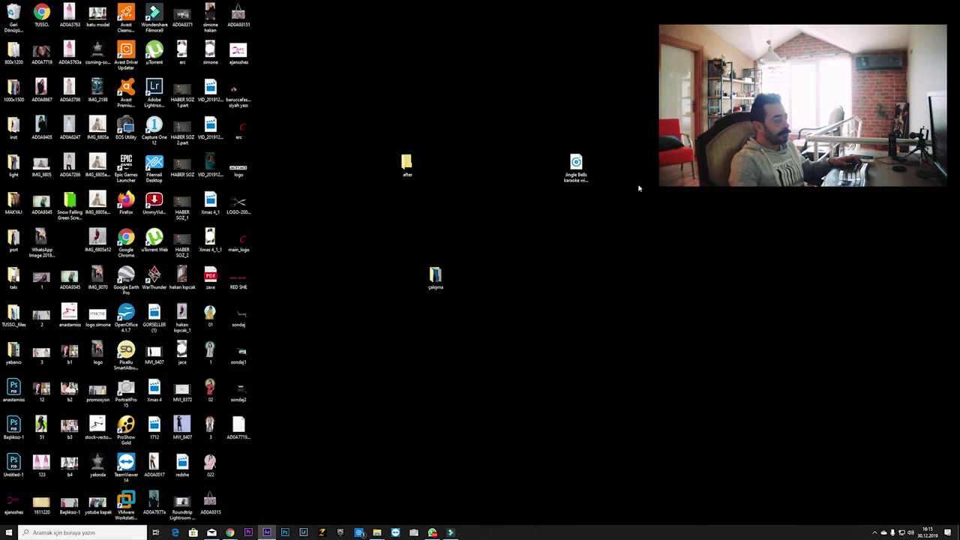
double_click(436, 278)
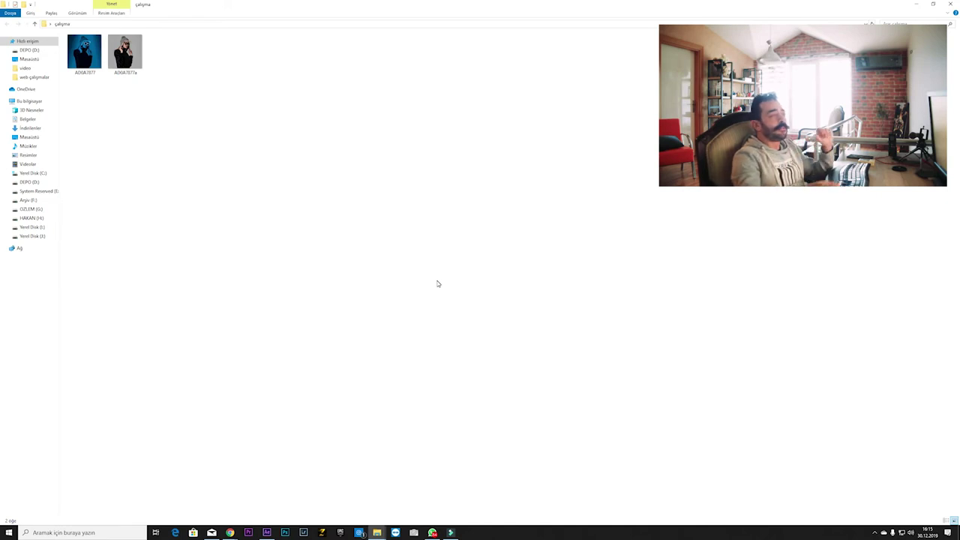
left_click(947, 6)
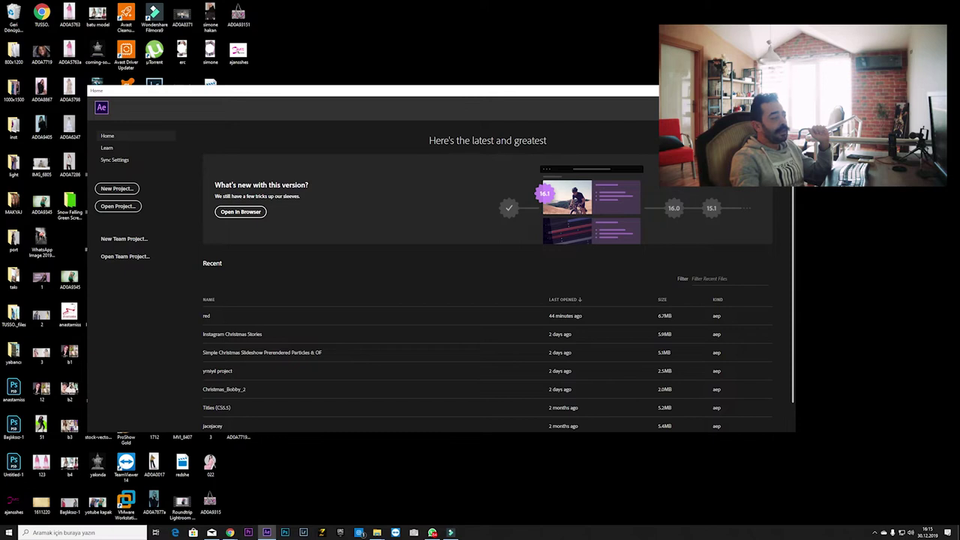
left_click_drag(726, 94, 760, 321)
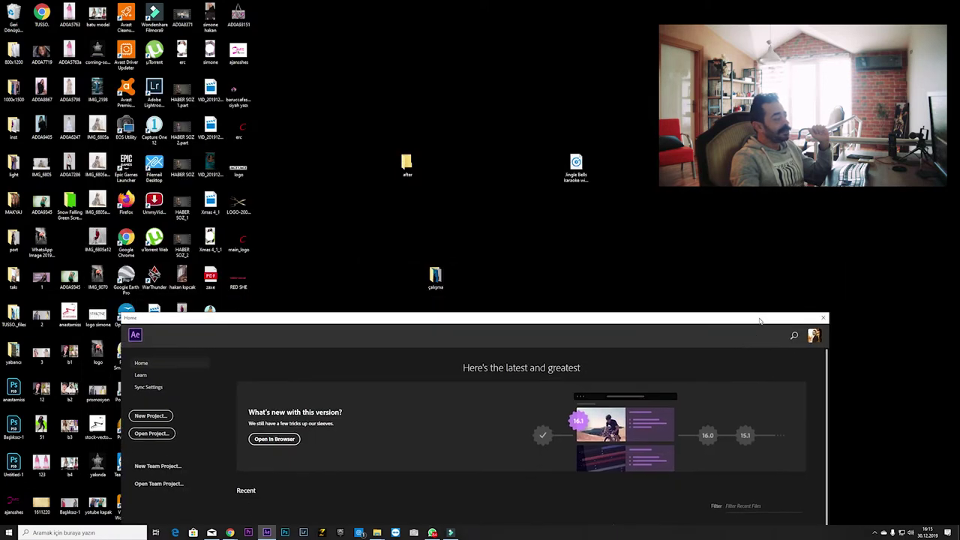
double_click(406, 165)
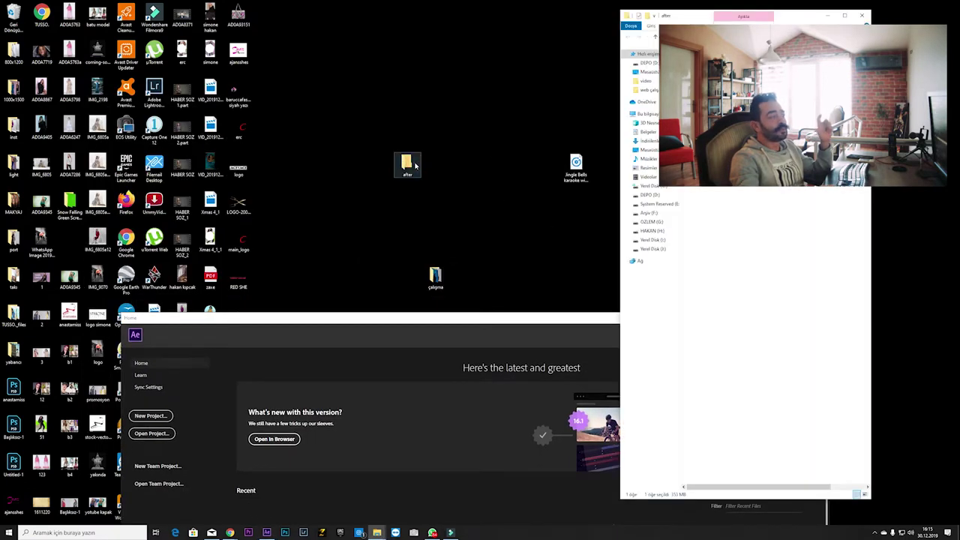
left_click(843, 16)
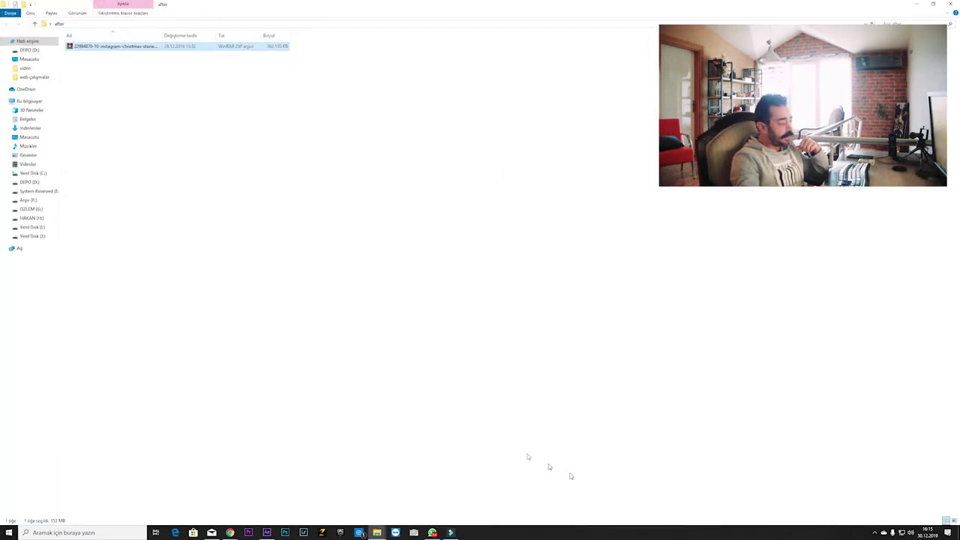
Step: Extract the downloaded zip here, then extract the inner zip inside the 22994870 folder
right_click(95, 48)
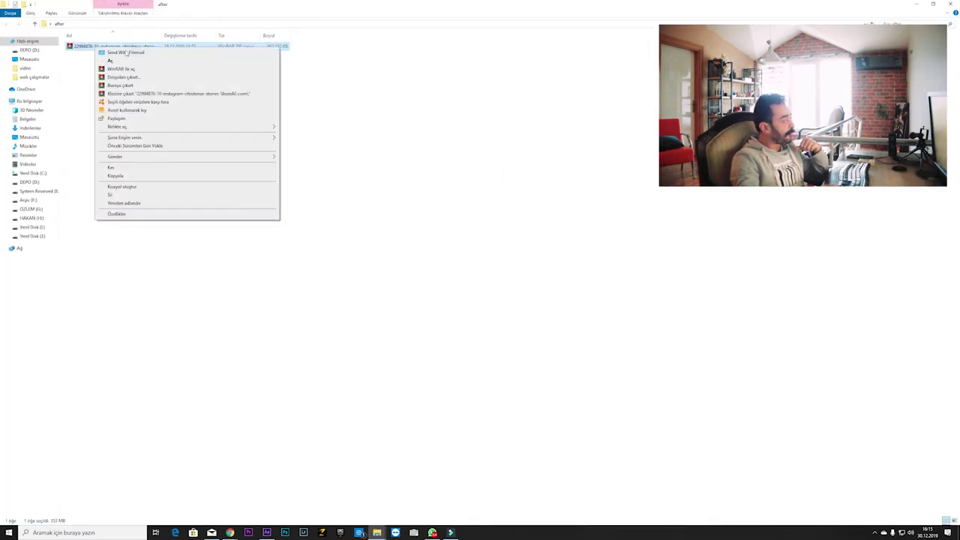
left_click(123, 85)
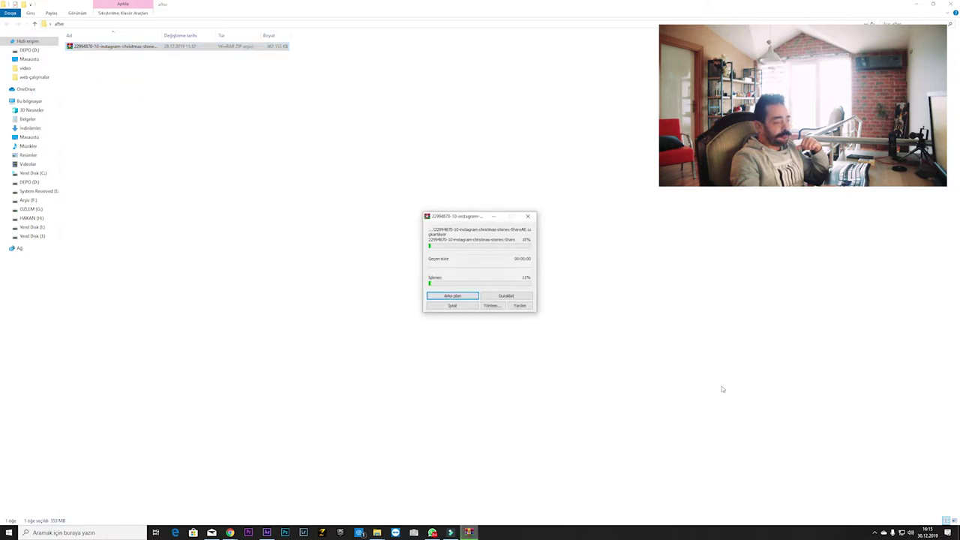
left_click(877, 533)
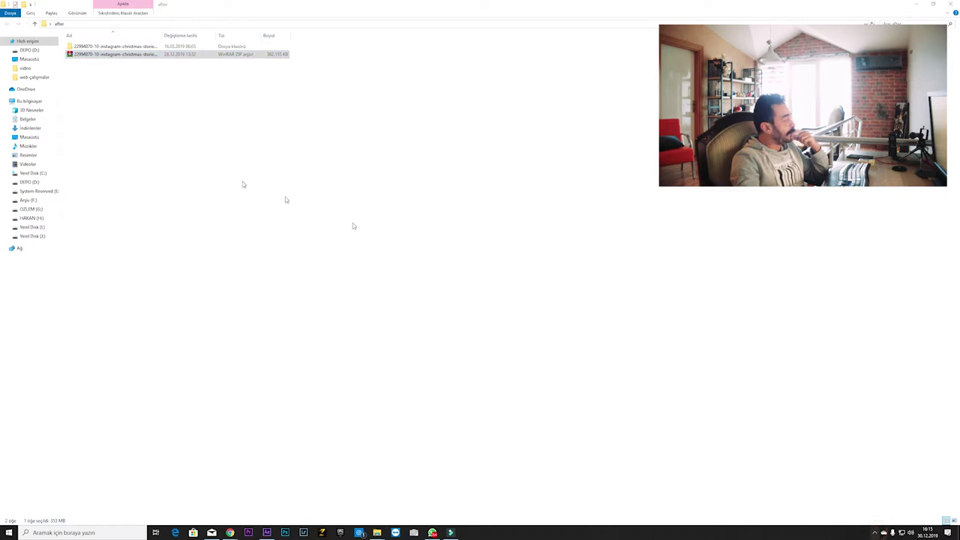
double_click(105, 46)
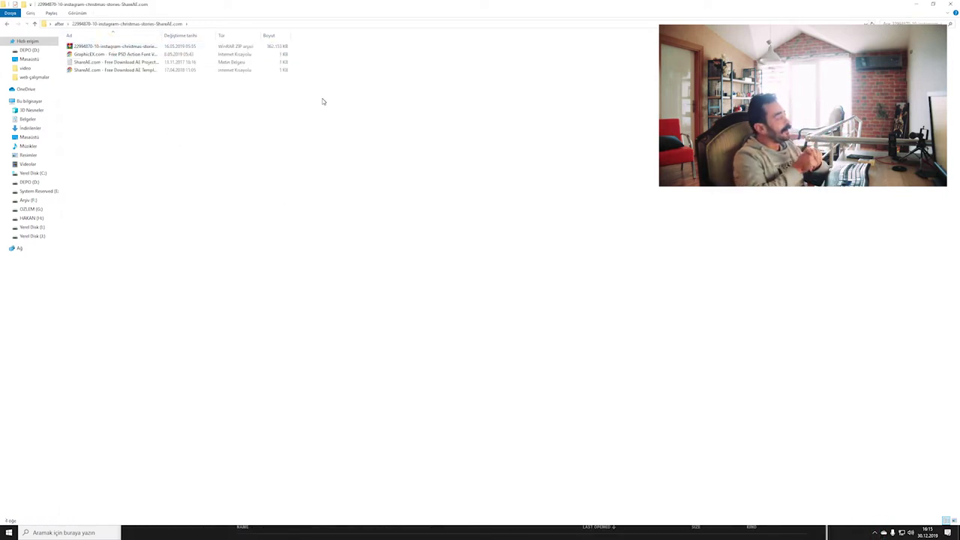
right_click(144, 47)
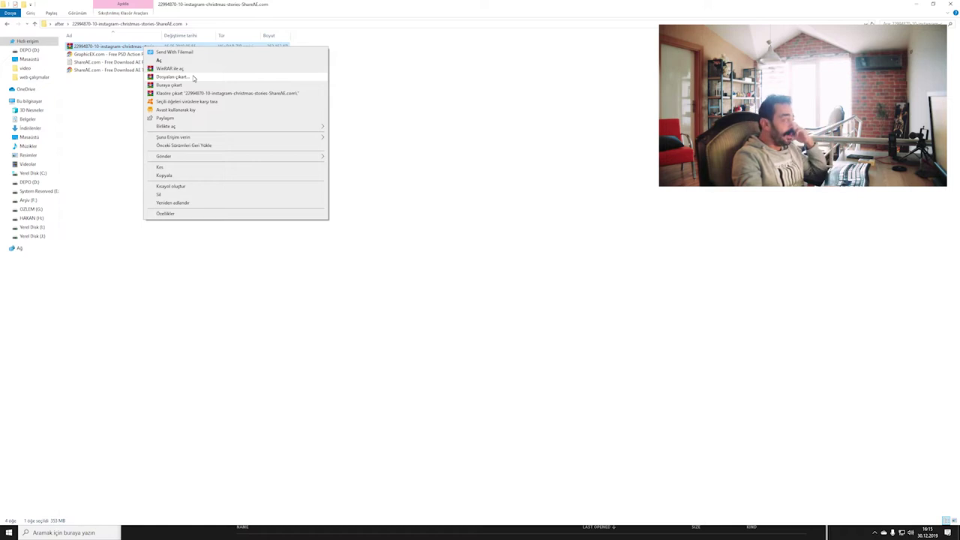
left_click(184, 85)
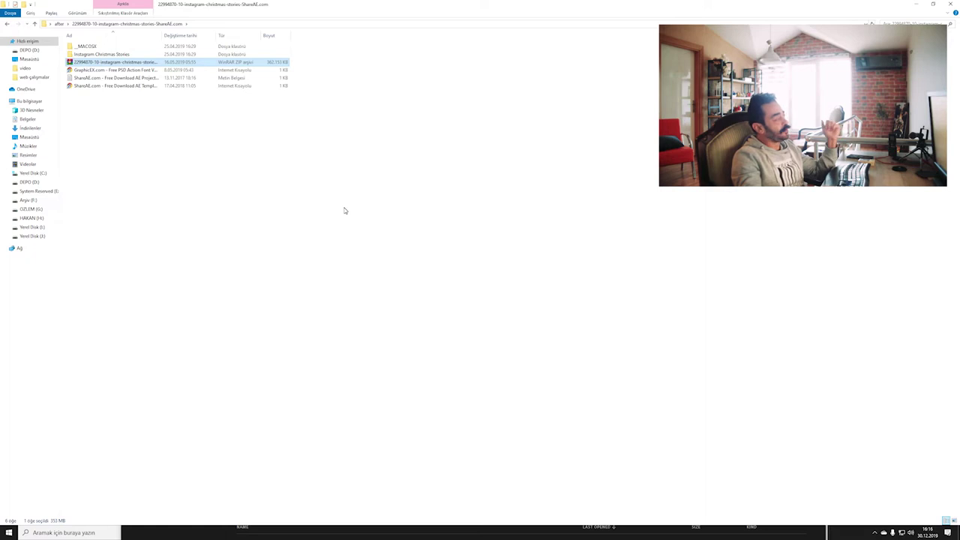
Step: Open Instagram Christmas Stories.aep from the Instagram Christmas Stories folder
double_click(103, 54)
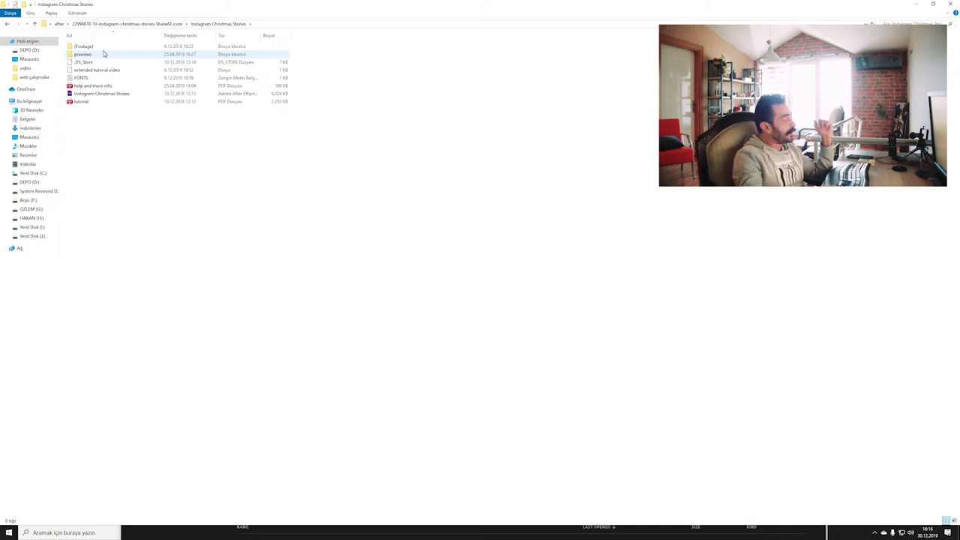
left_click(112, 96)
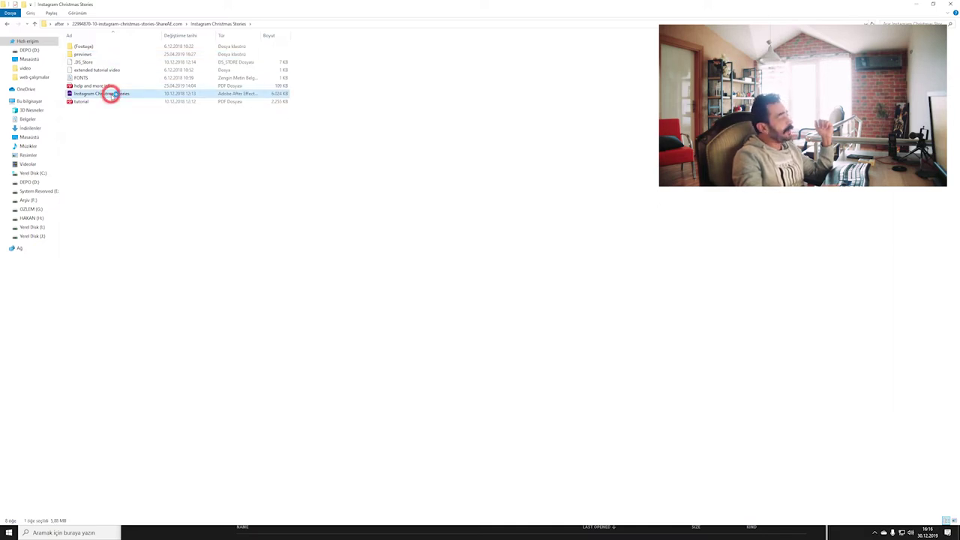
double_click(112, 96)
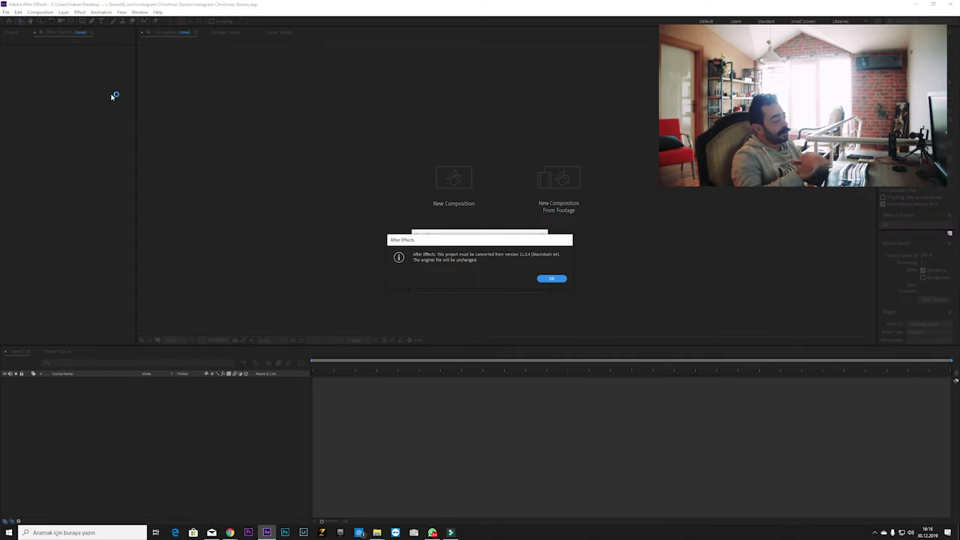
Step: Accept the project version conversion and dismiss the Resolve Fonts missing-fonts warning
left_click(546, 276)
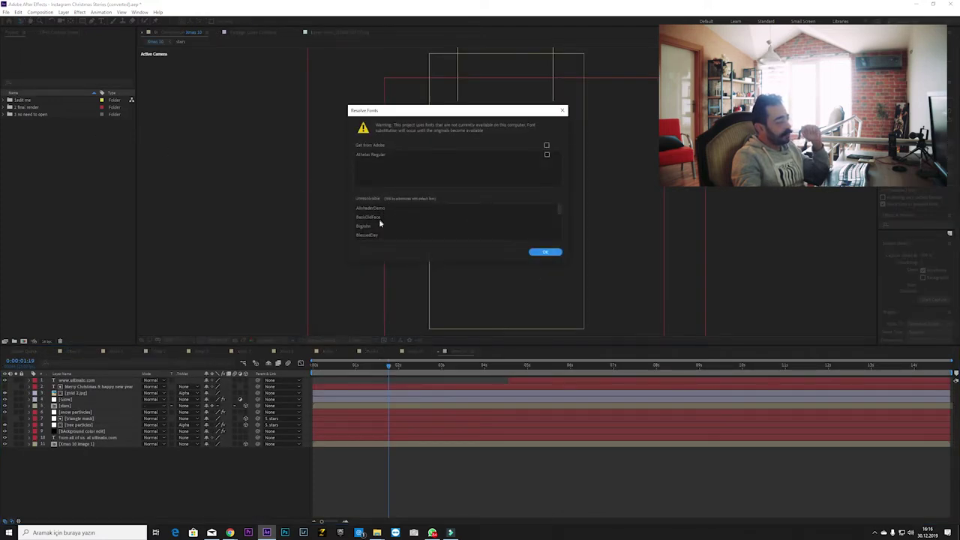
scroll(373, 229, "down", 3)
scroll(377, 232, "down", 3)
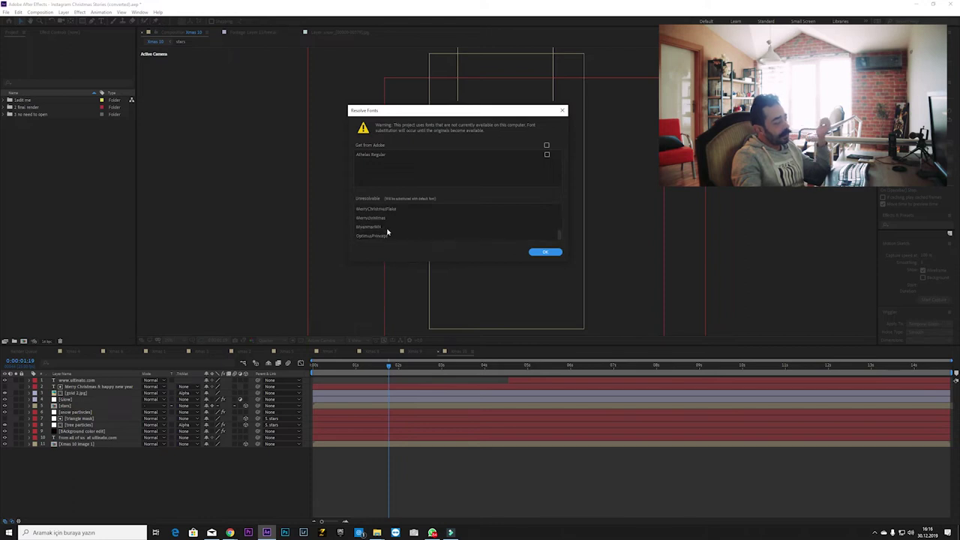
left_click(545, 253)
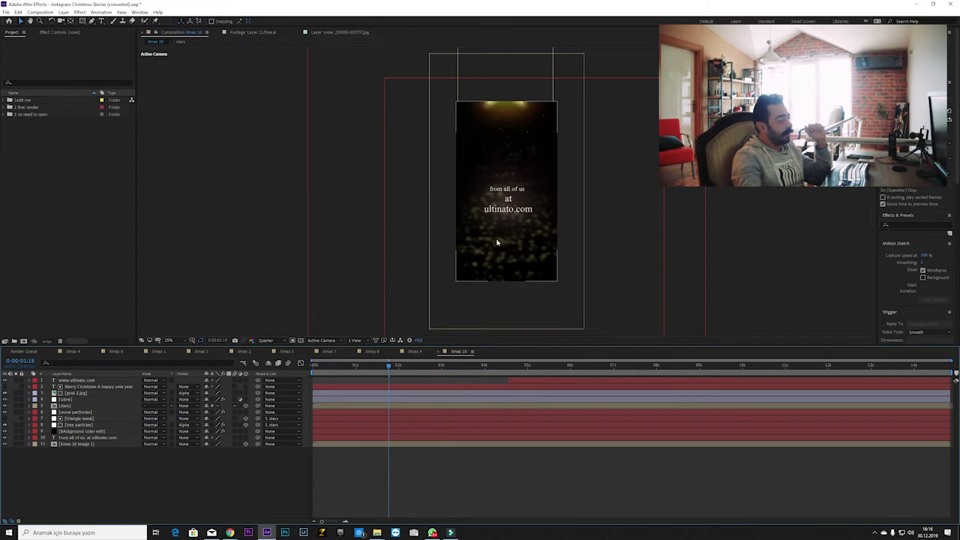
Step: Preview the Xmas 4 composition from about 3 to 5 seconds
left_click(72, 351)
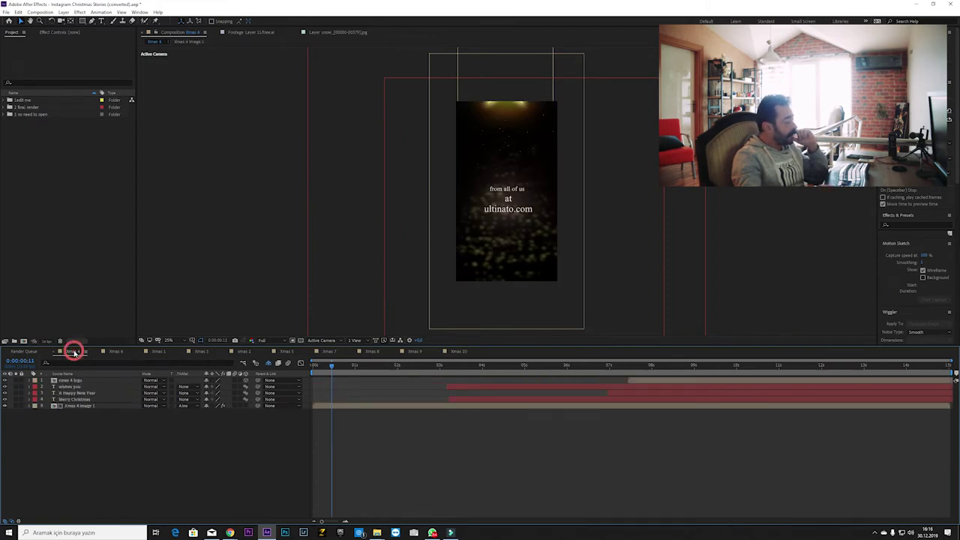
left_click_drag(334, 368, 475, 368)
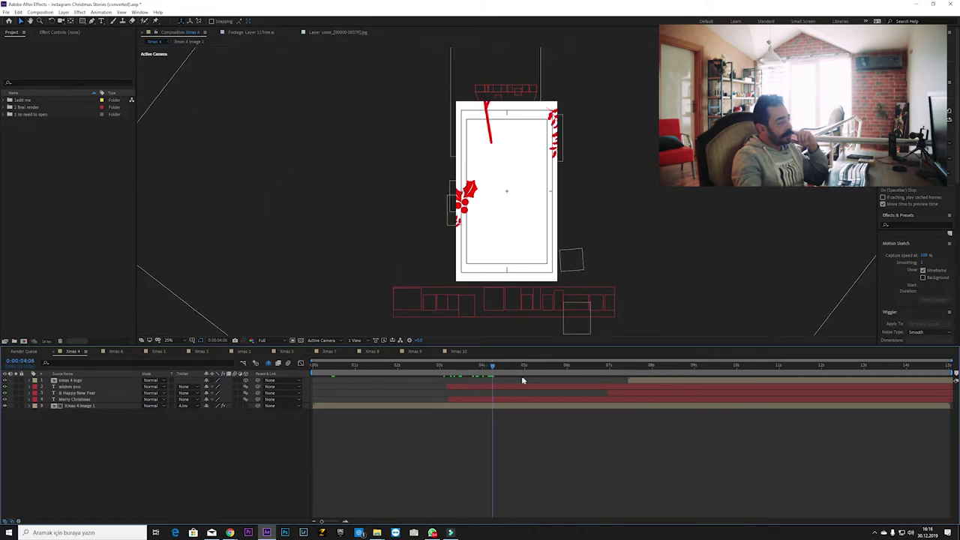
left_click_drag(487, 380, 754, 383)
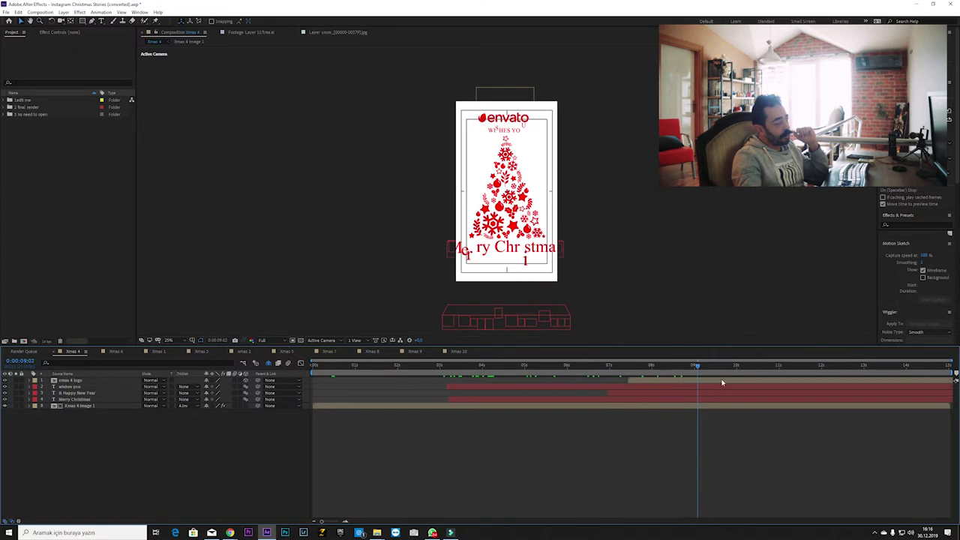
Step: Scrub Xmas 6 back to the Merry Christmas card, then ahead to about 11 seconds
left_click(112, 351)
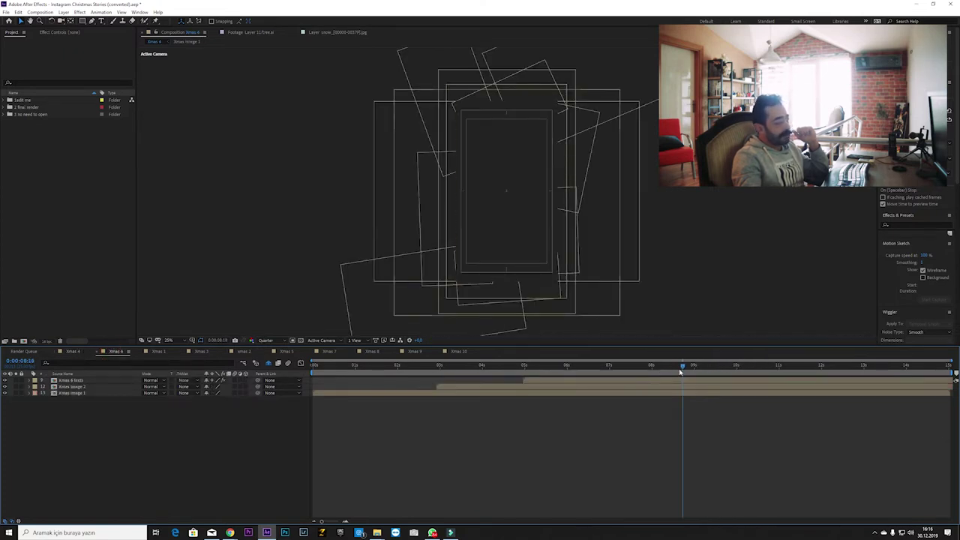
mouse_move(642, 369)
left_mouse_down()
mouse_move(442, 377)
mouse_move(720, 380)
left_mouse_up()
left_click(201, 340)
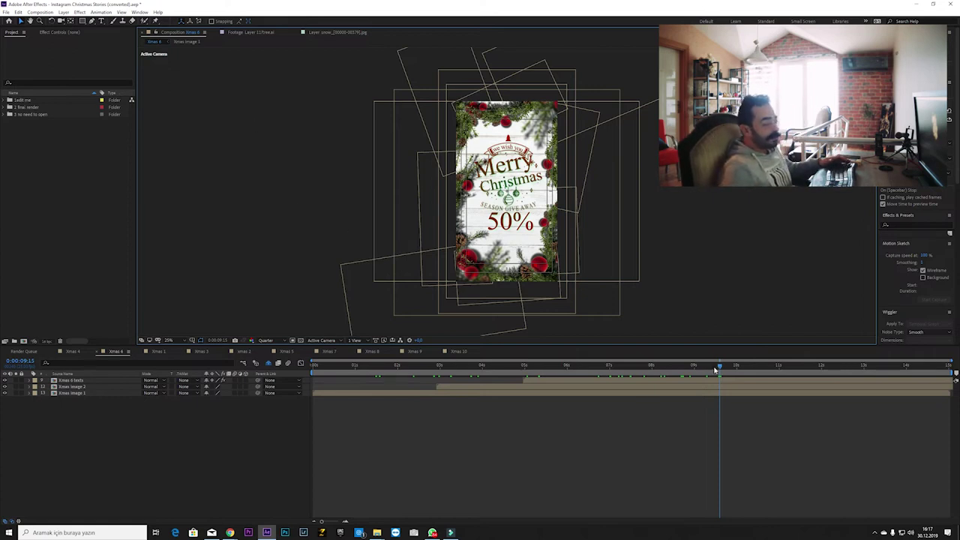
left_click_drag(715, 369, 813, 377)
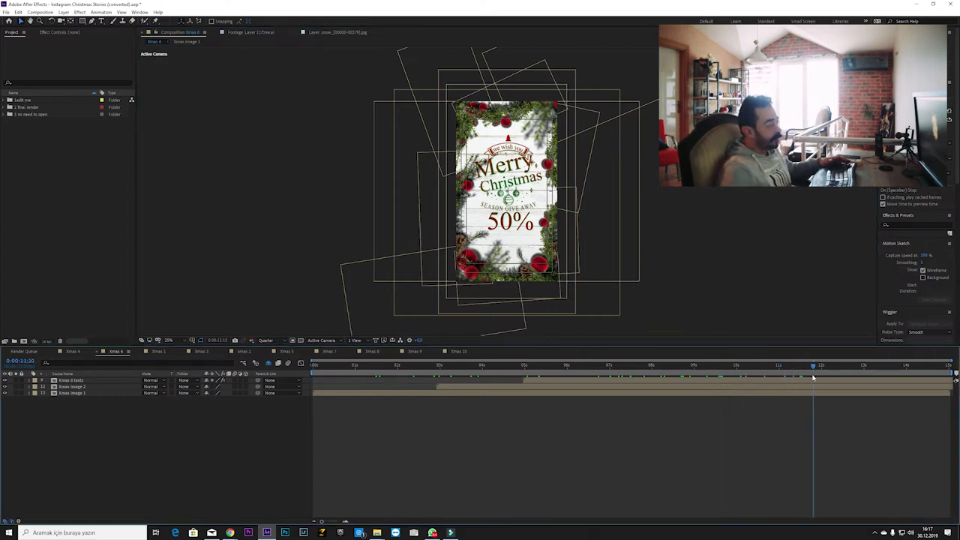
Step: Scrub and play back the Xmas 1 composition to see its falling snow
left_click(201, 341)
left_click(159, 351)
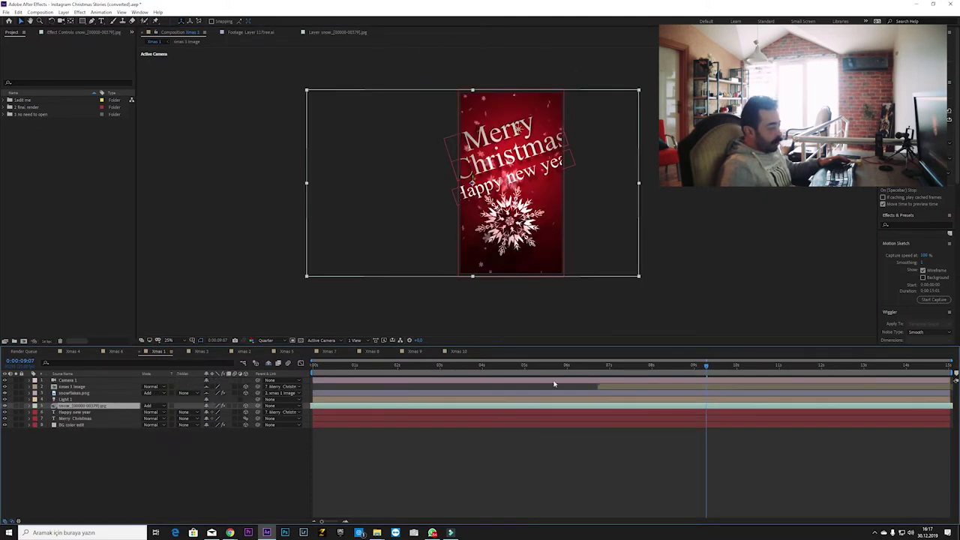
left_click_drag(712, 369, 901, 367)
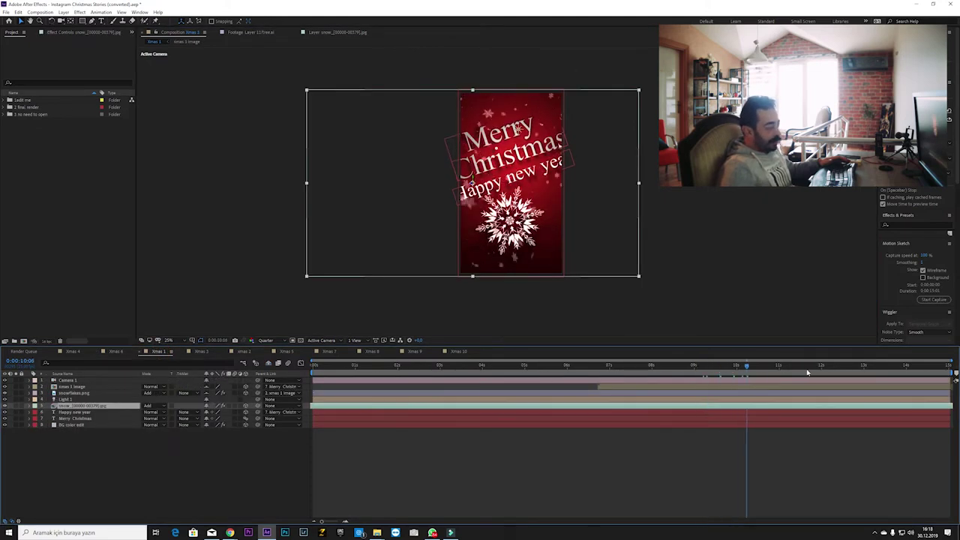
key("space")
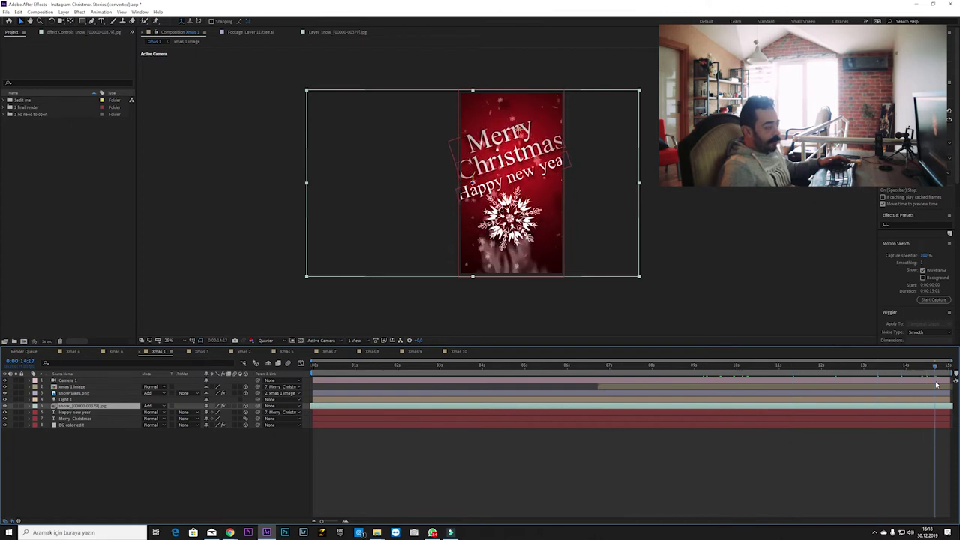
Step: Scrub Xmas 3 from its opening to the trees frame, then xmas 2 to Merry Christmas
left_click(201, 350)
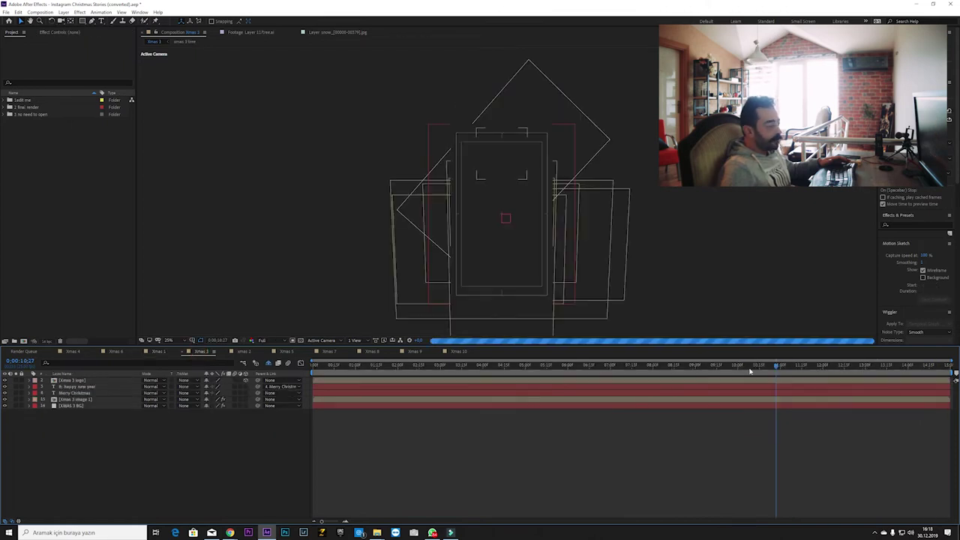
left_click_drag(663, 365, 326, 360)
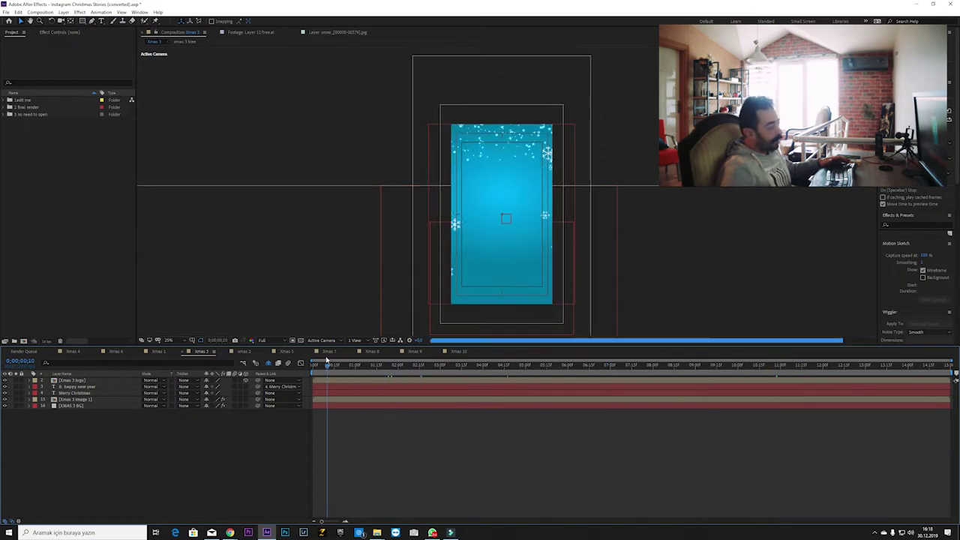
left_click_drag(326, 360, 869, 373)
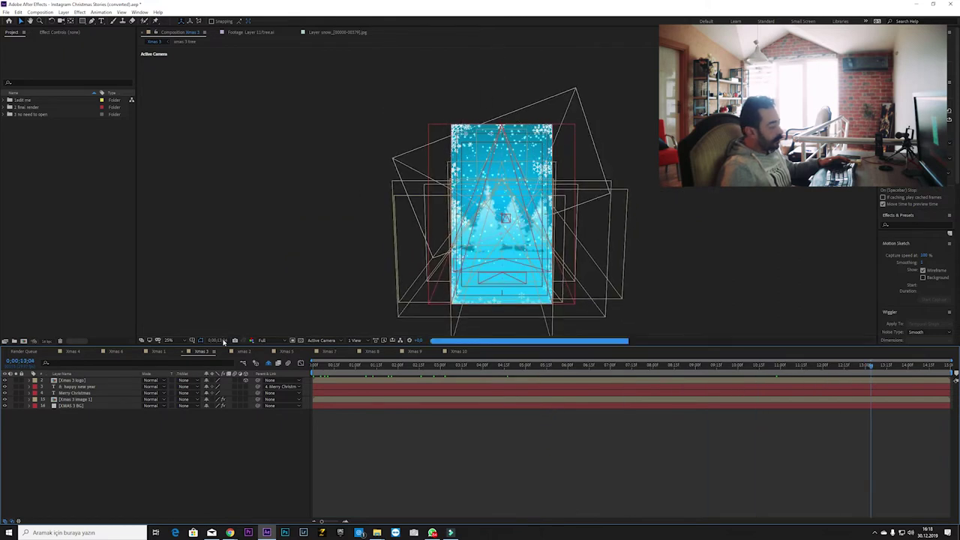
left_click(244, 351)
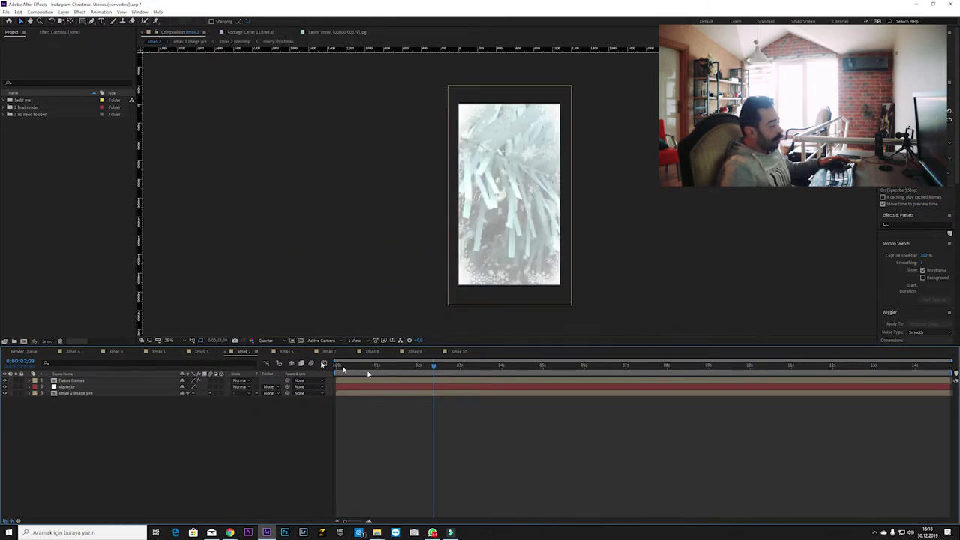
left_click_drag(432, 368, 749, 384)
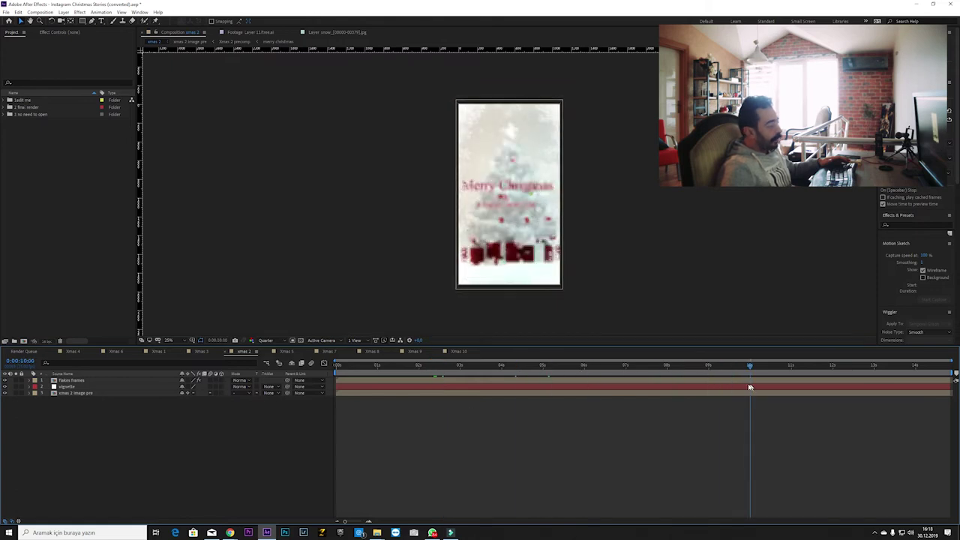
Step: Look through the Xmas 10, Xmas 9, Xmas 7 and Xmas 4 compositions
left_click(457, 352)
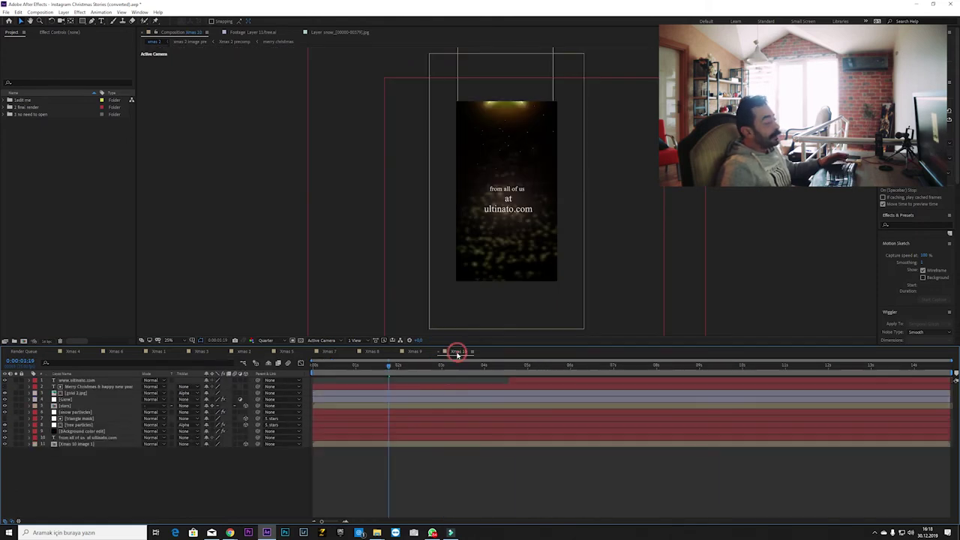
left_click(404, 351)
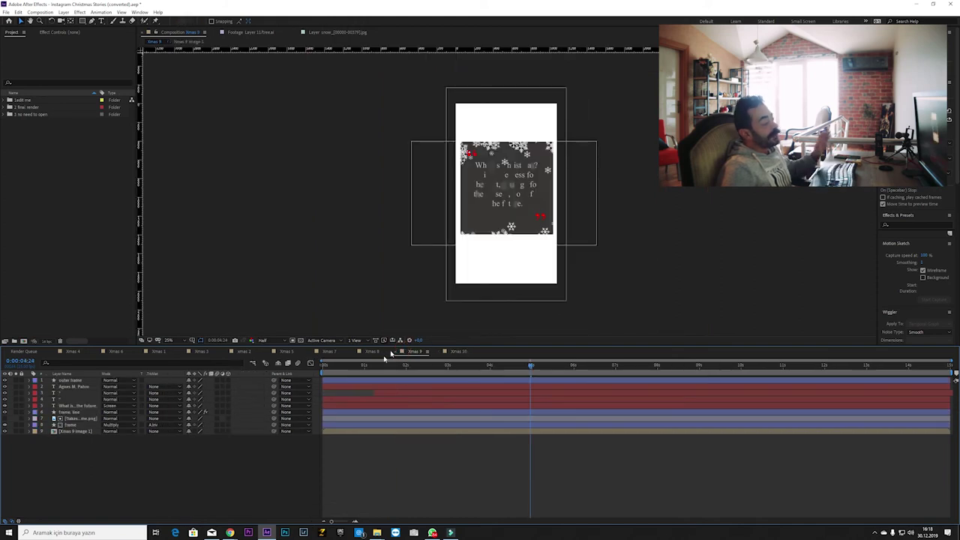
left_click(332, 352)
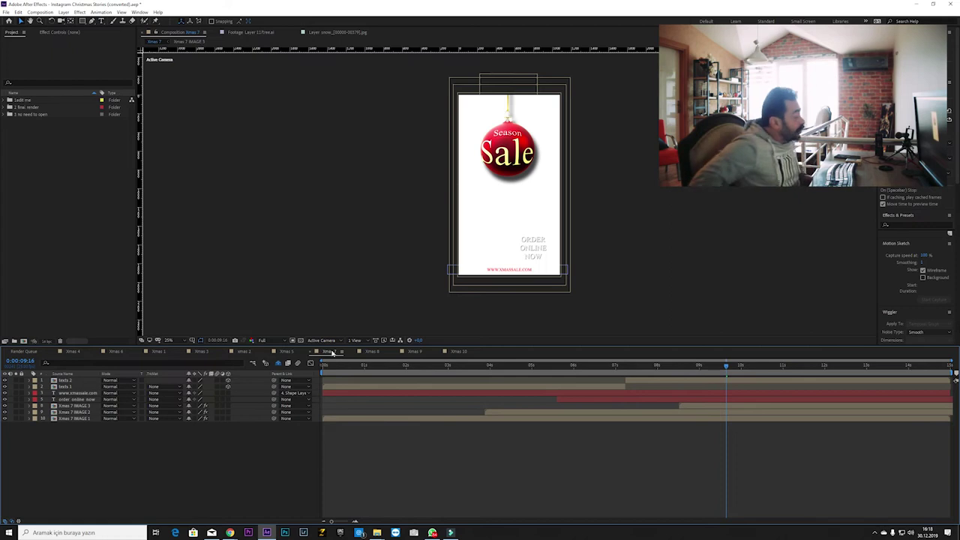
left_click(72, 351)
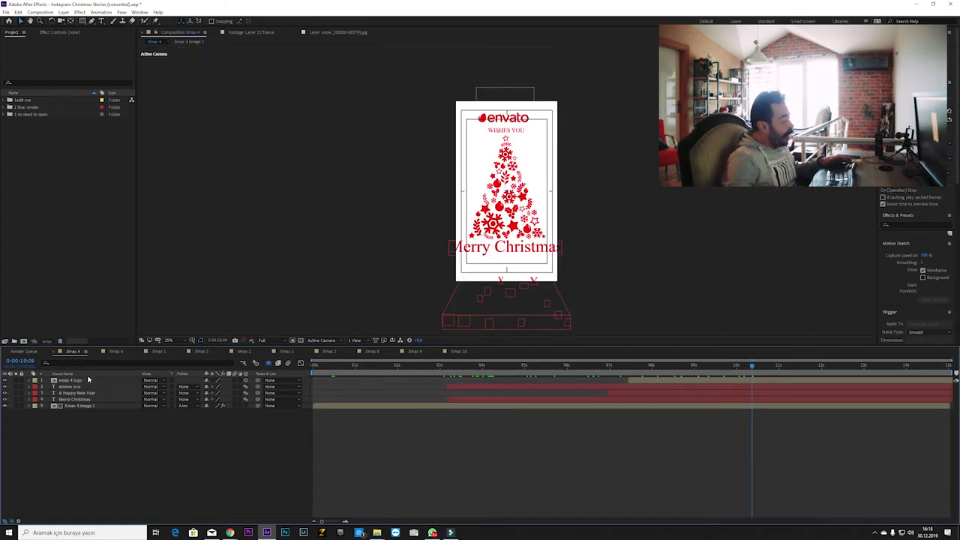
Step: Open the Xmas 4 logo precomp, then minimize After Effects
left_click(29, 380)
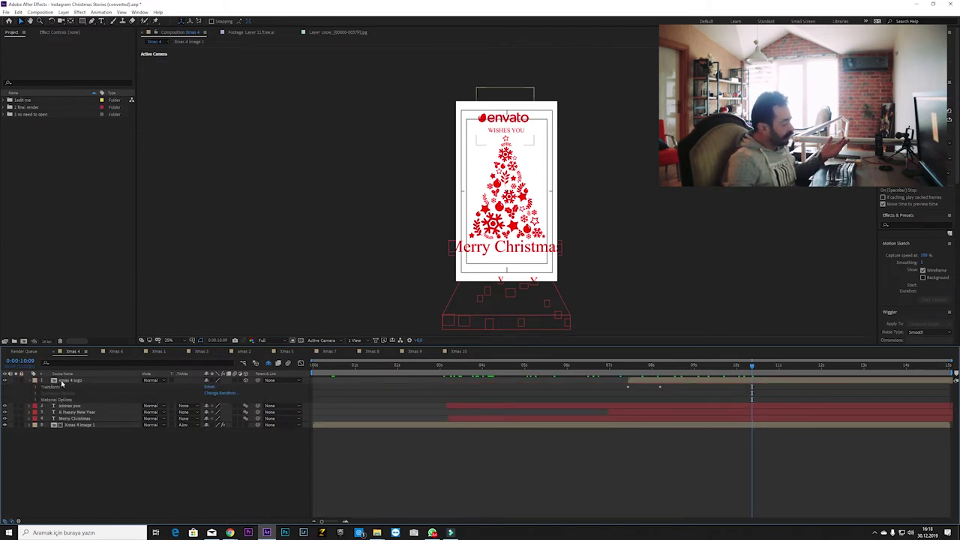
left_click(62, 381)
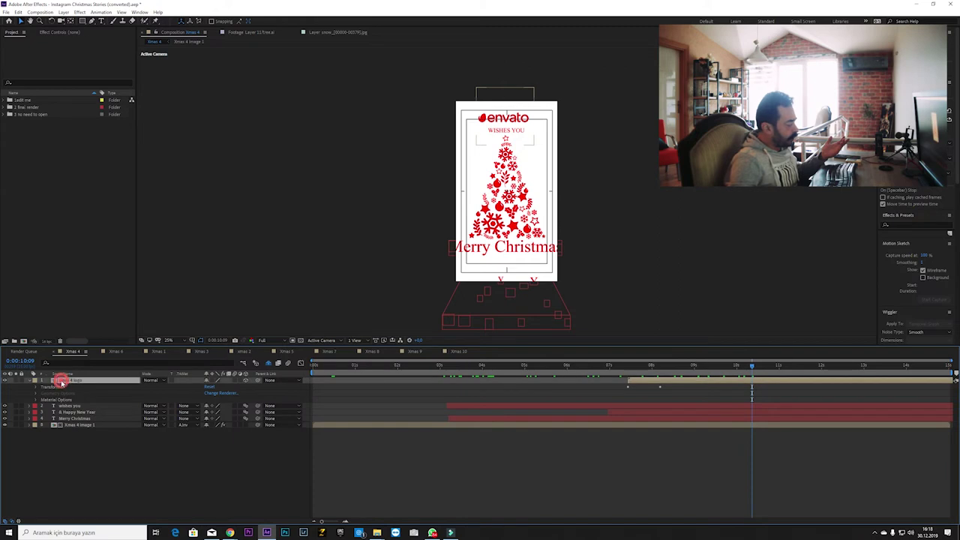
double_click(62, 381)
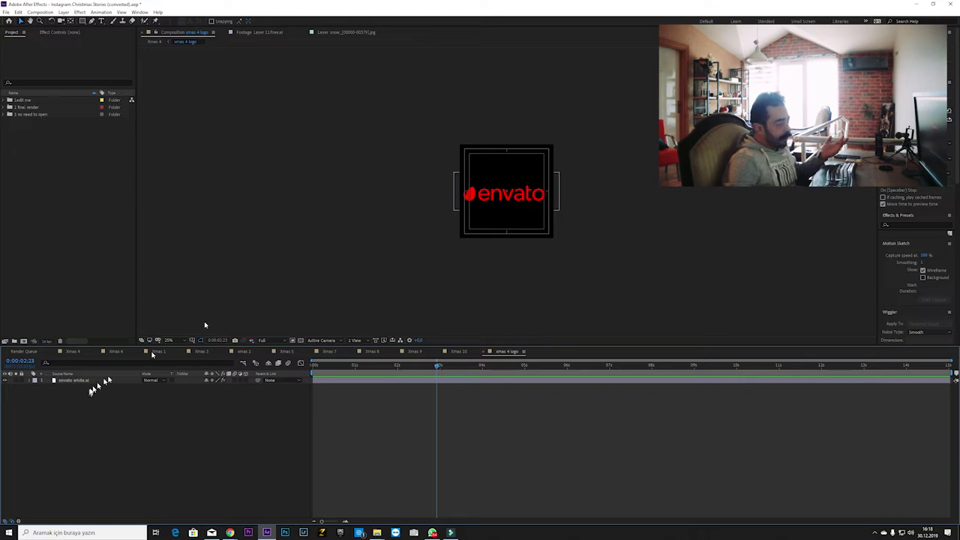
left_click(916, 4)
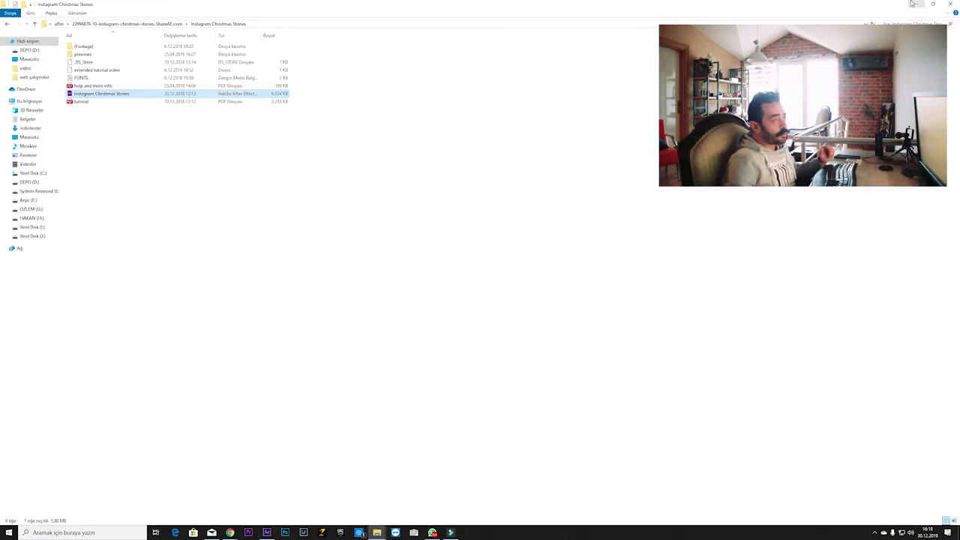
Step: Minimize File Explorer and drag the RED SHE image from the desktop toward After Effects
left_click(912, 4)
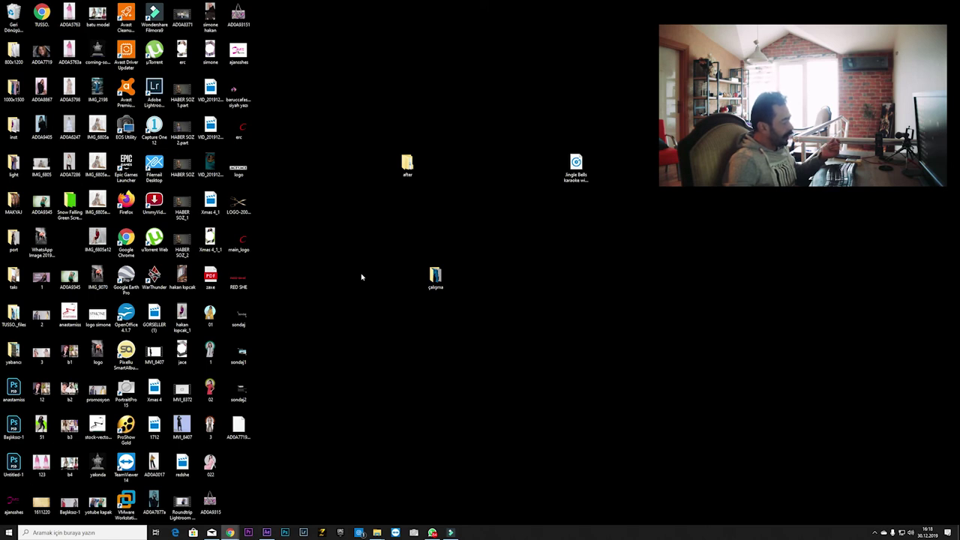
left_click(245, 283)
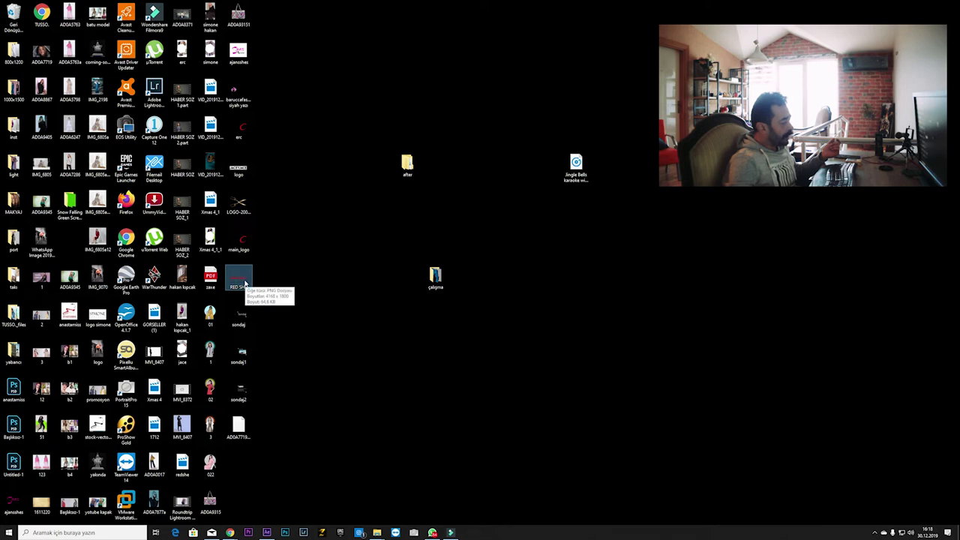
left_click_drag(245, 284, 281, 478)
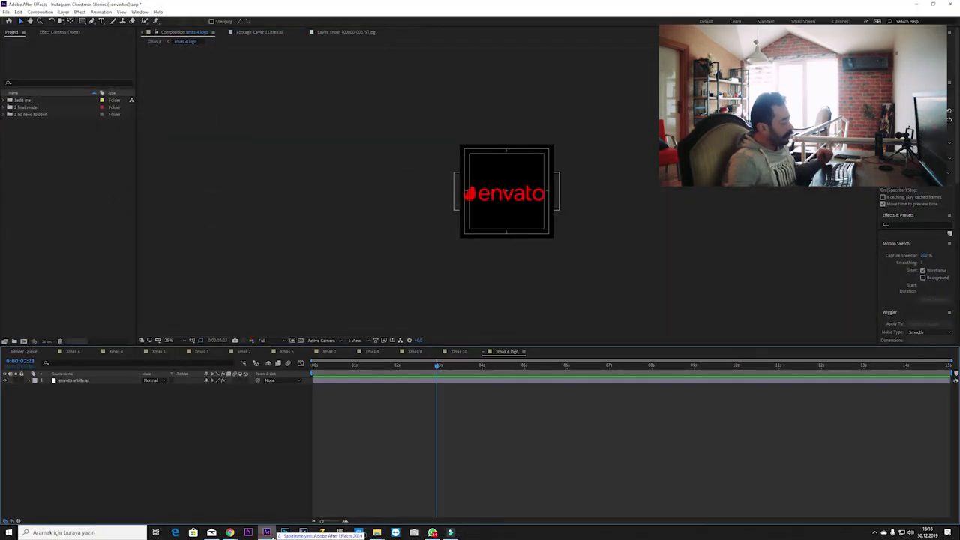
Step: Import RED SHE.png into the xmas 4 logo precomp, hide the envato layer, and scale it to about 20%
left_click_drag(281, 531, 11, 229)
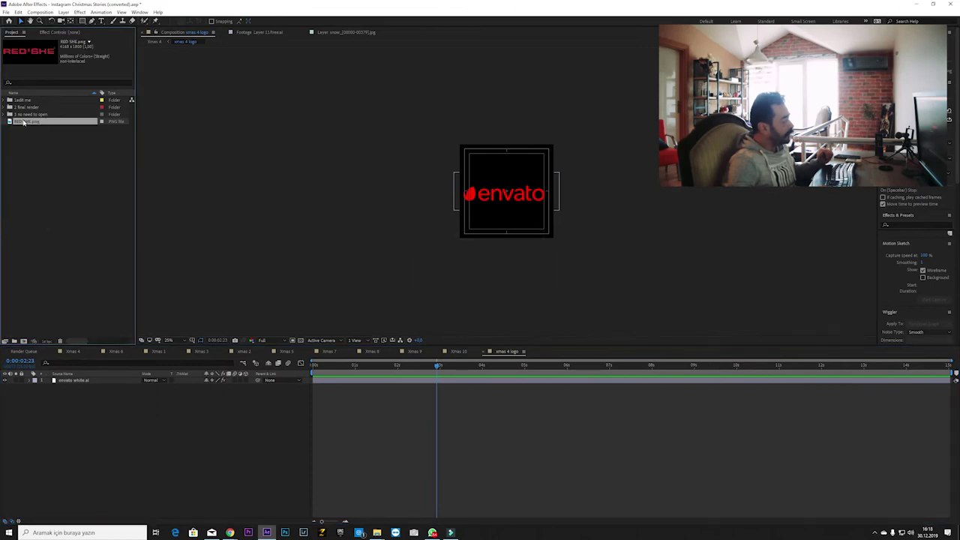
left_click_drag(24, 122, 71, 393)
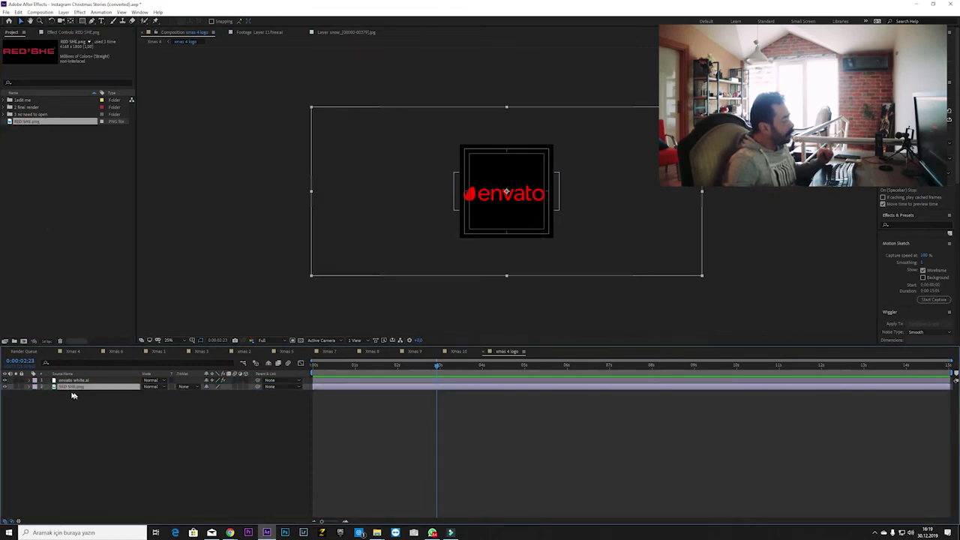
left_click(4, 380)
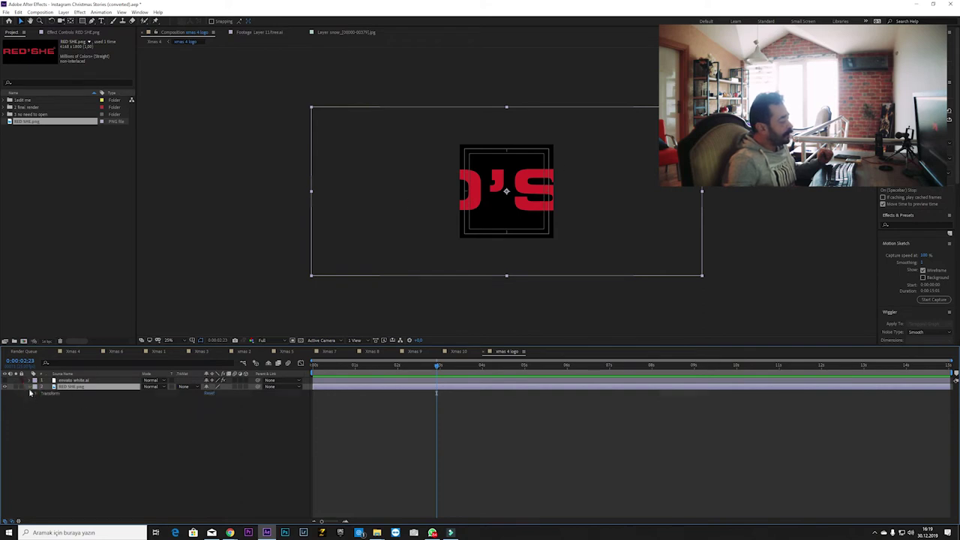
left_click(34, 395)
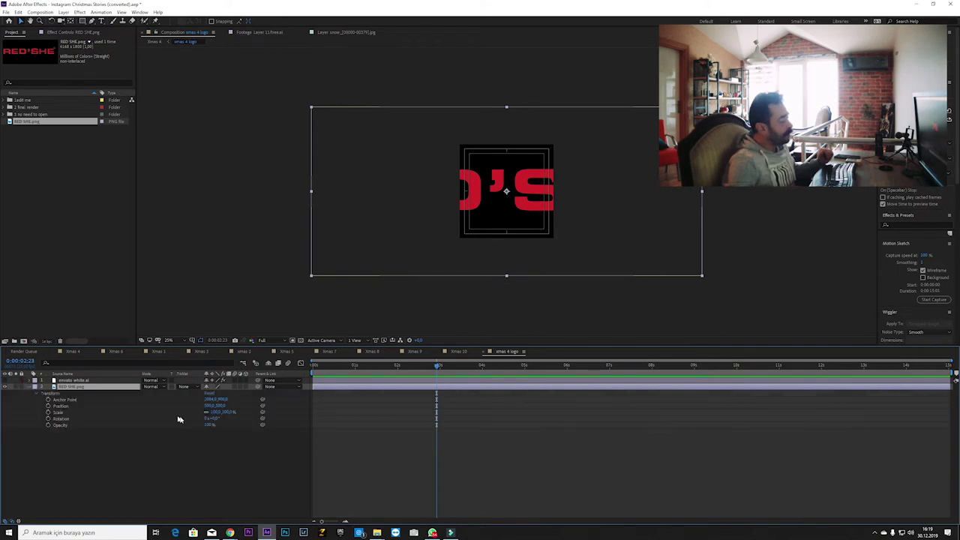
left_click_drag(215, 411, 189, 413)
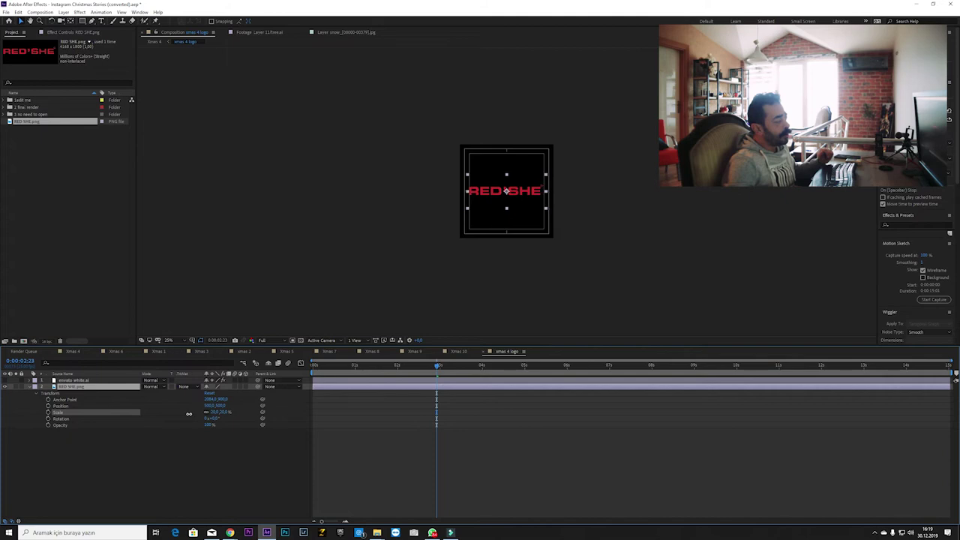
left_click(73, 351)
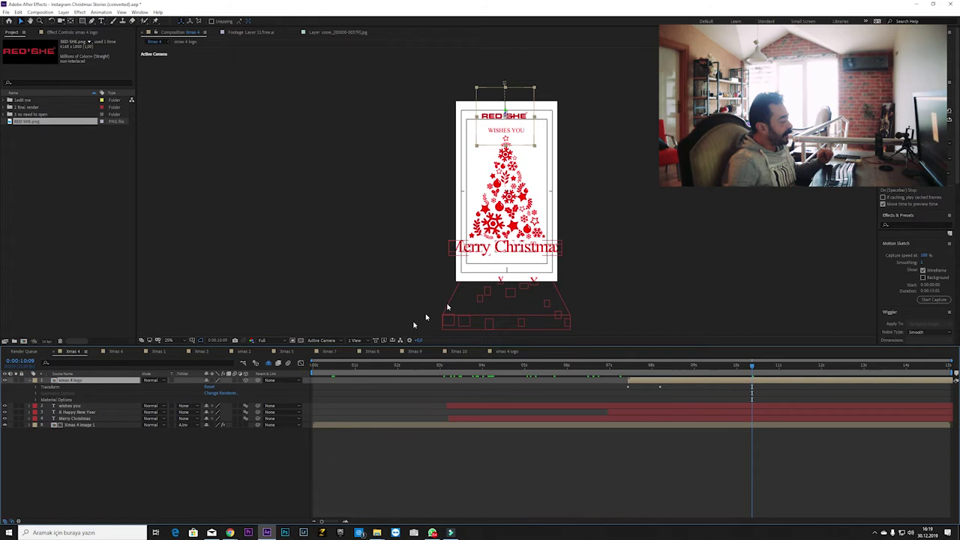
Step: Replace the 'wishes you' header text with the Turkish greeting IYIKI VARSINIZ
left_click(820, 367)
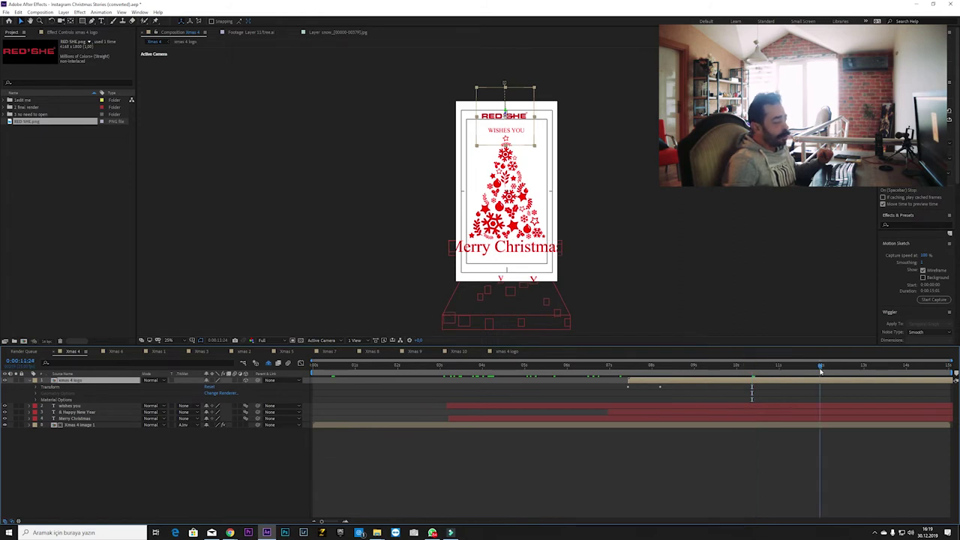
double_click(72, 406)
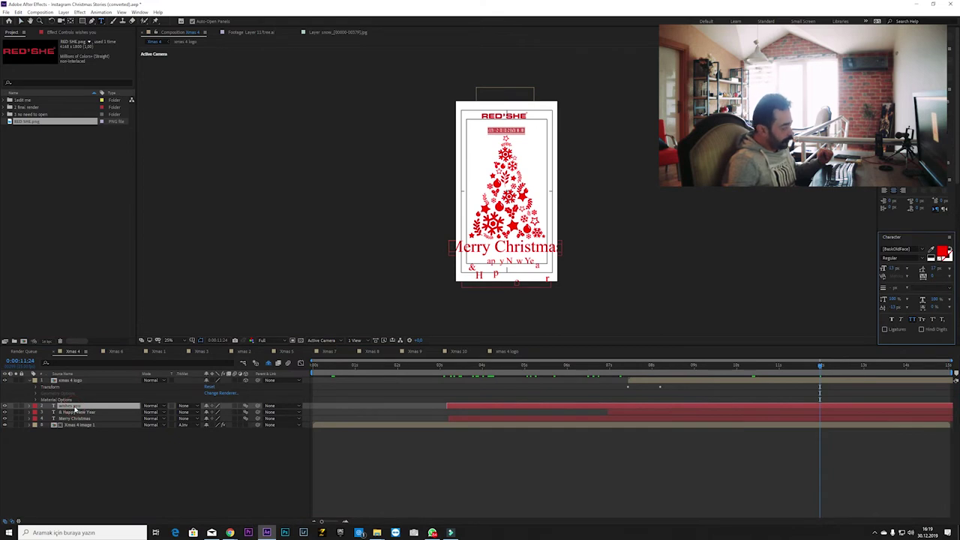
left_click(532, 131)
type("wishes you")
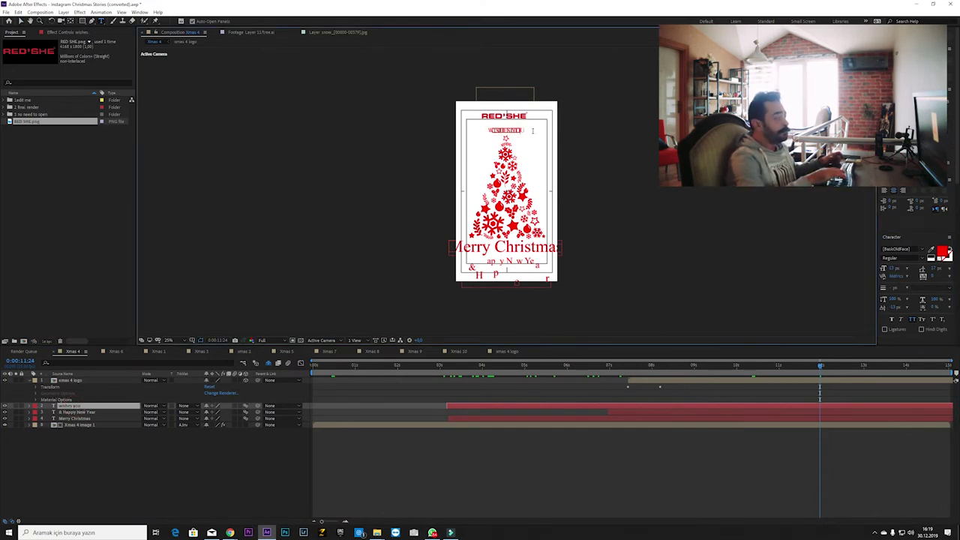
key("ctrl+v")
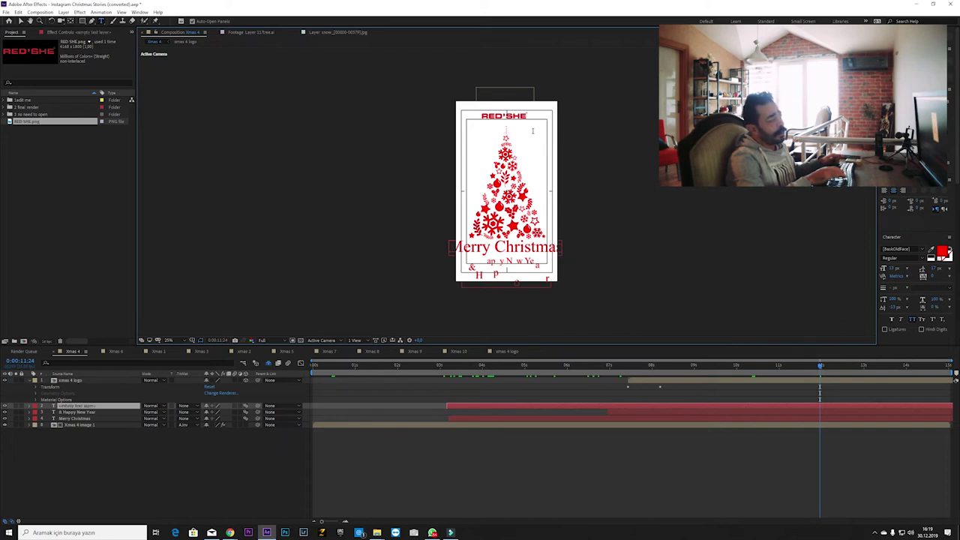
key("ctrl+z")
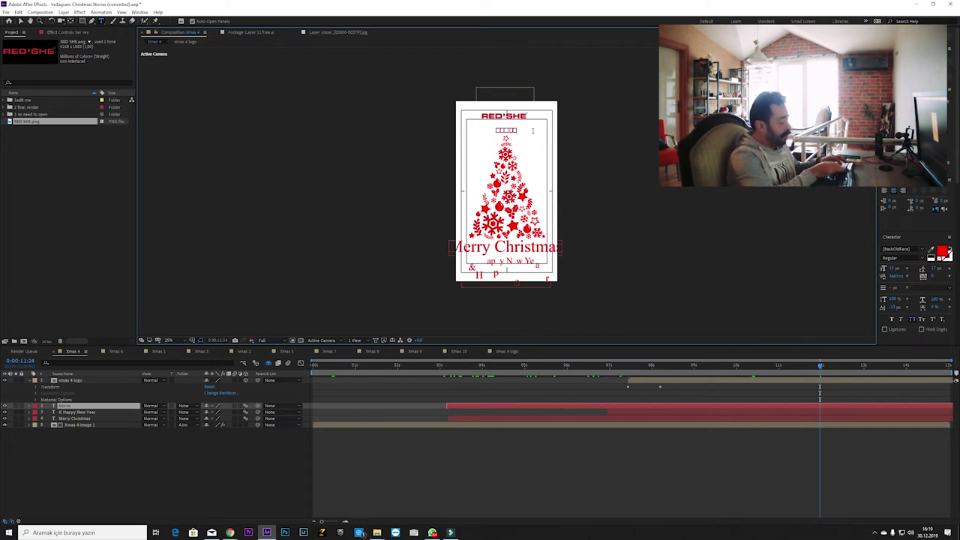
key("ctrl+v")
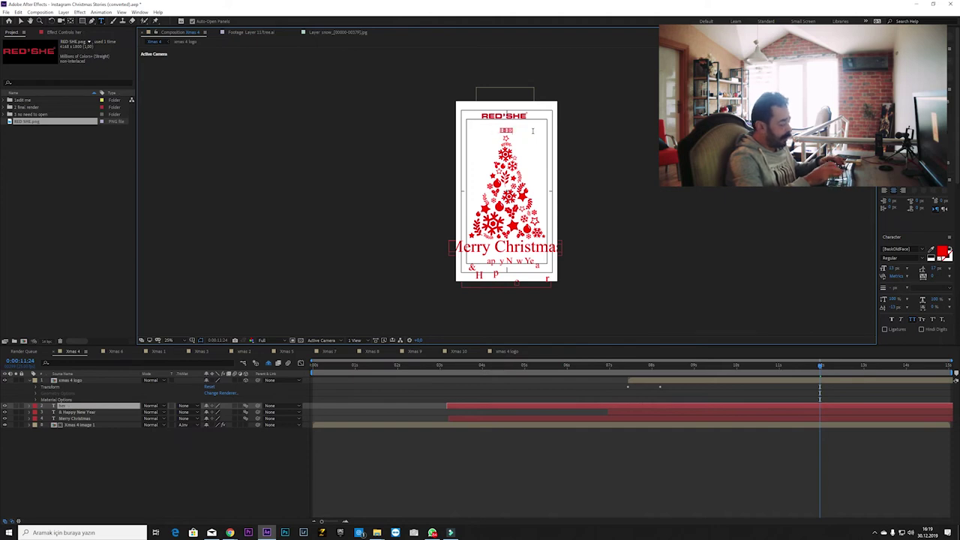
key("BackSpace")
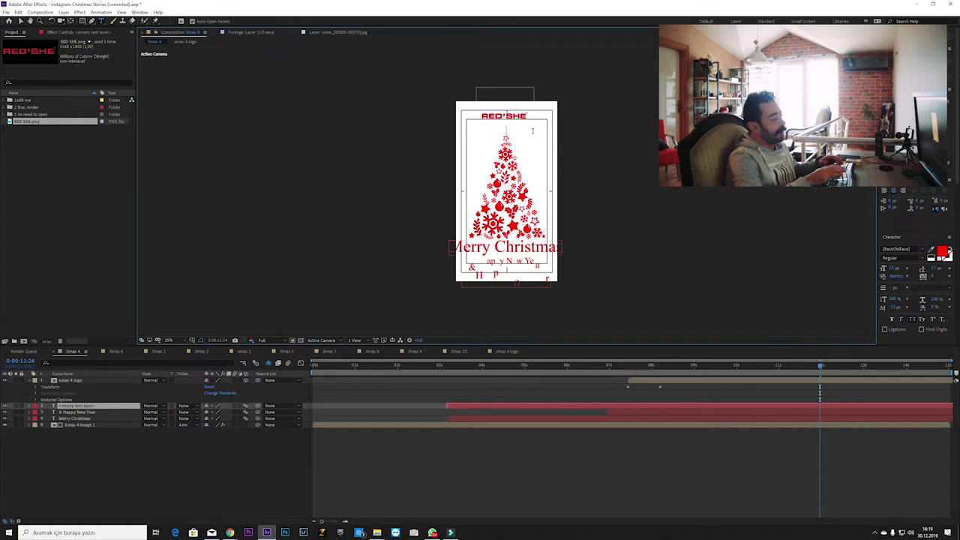
key("ctrl+v")
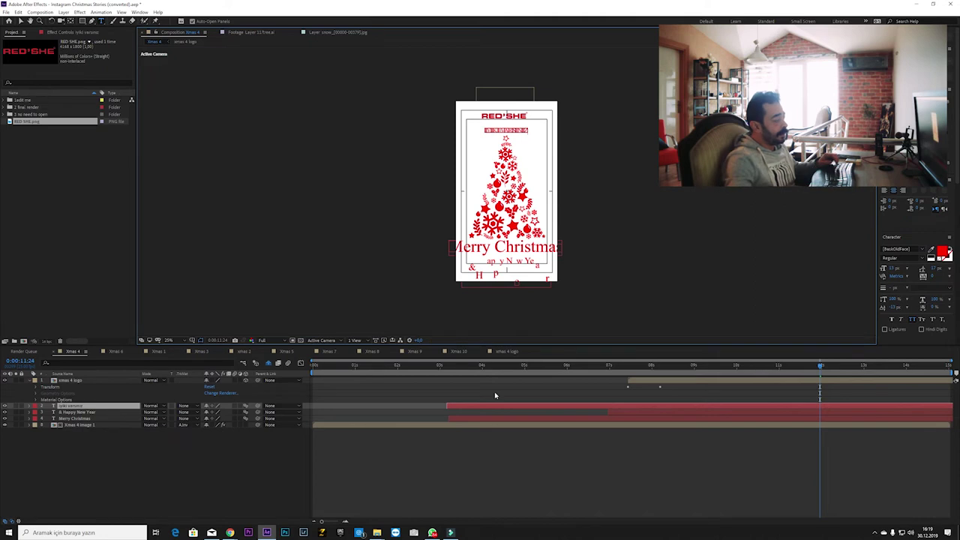
Step: Scrub the Xmas 4 card from about 7 seconds onward to check the new header
left_click(640, 365)
left_click(80, 414)
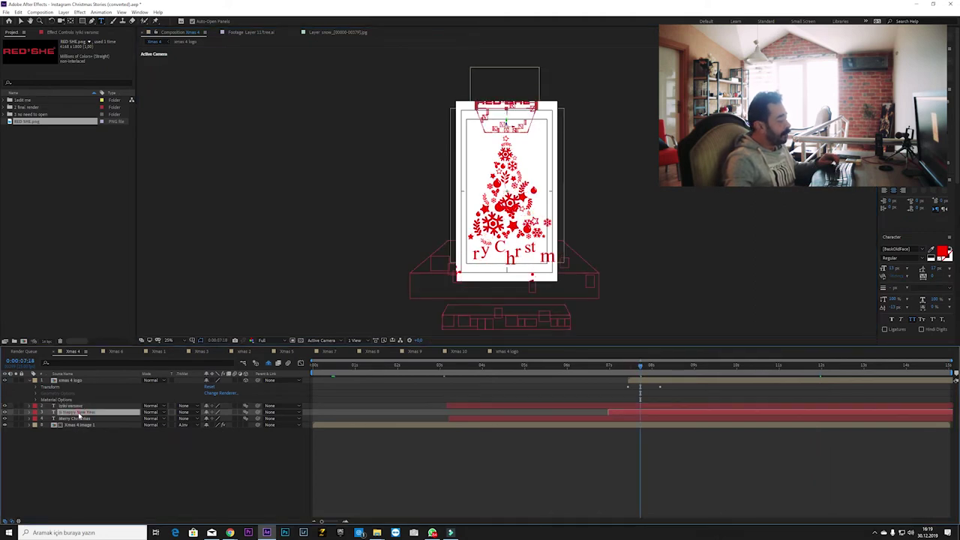
left_click(80, 414)
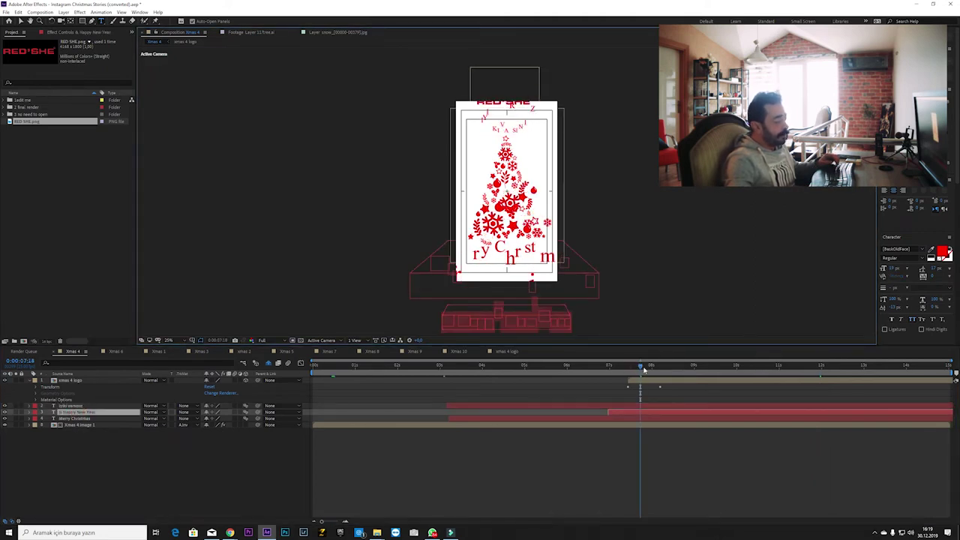
left_click_drag(643, 370, 892, 375)
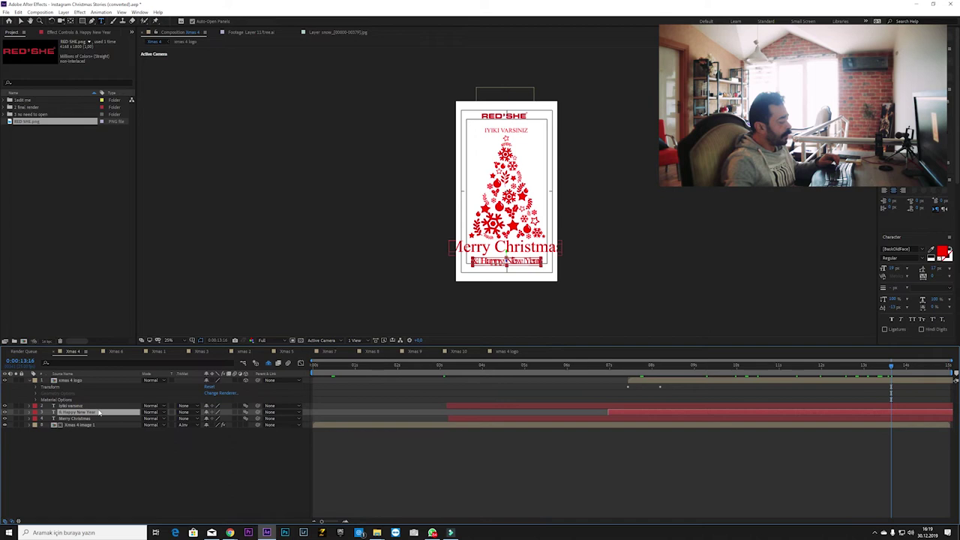
Step: Delete the '& Happy New Year' text and type MUTLU YILLAR in capitals
left_click(30, 411)
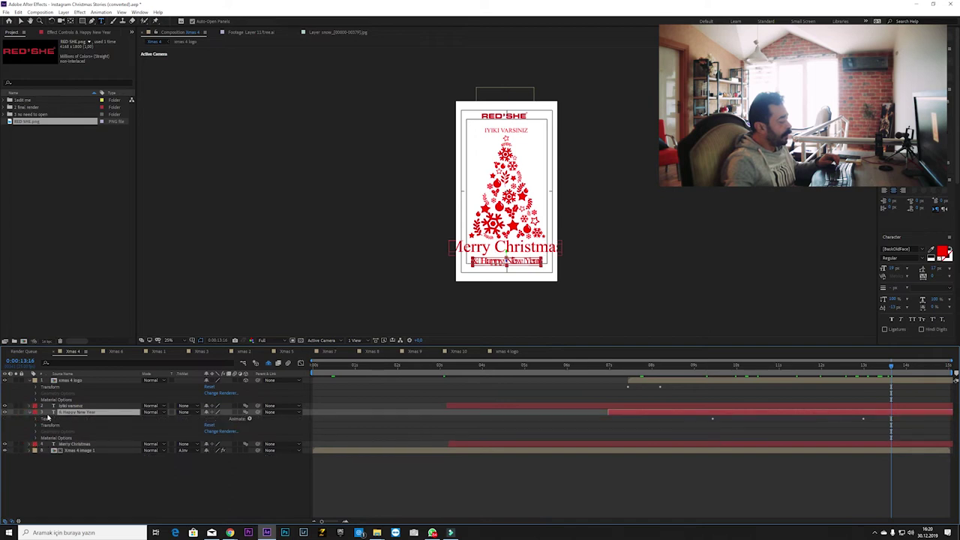
left_click(42, 418)
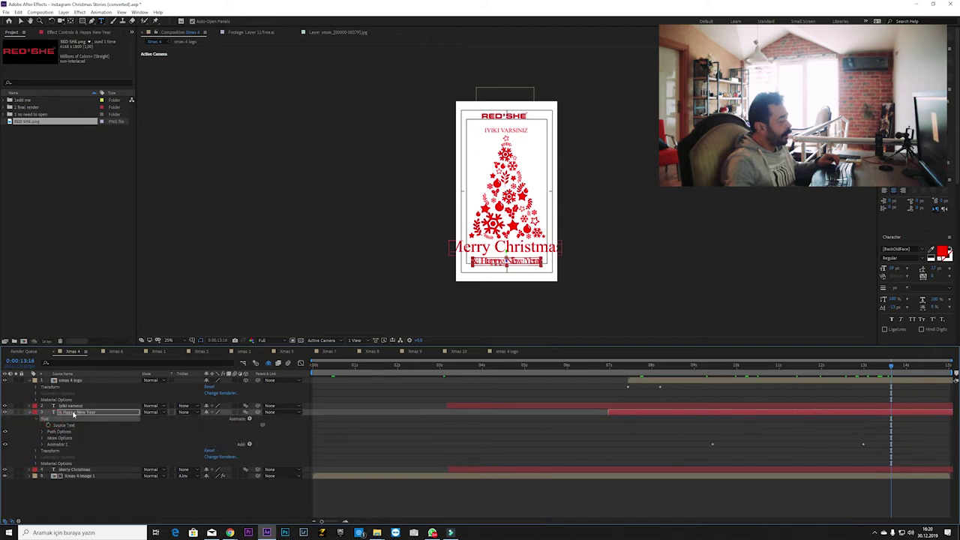
double_click(73, 413)
key("Right")
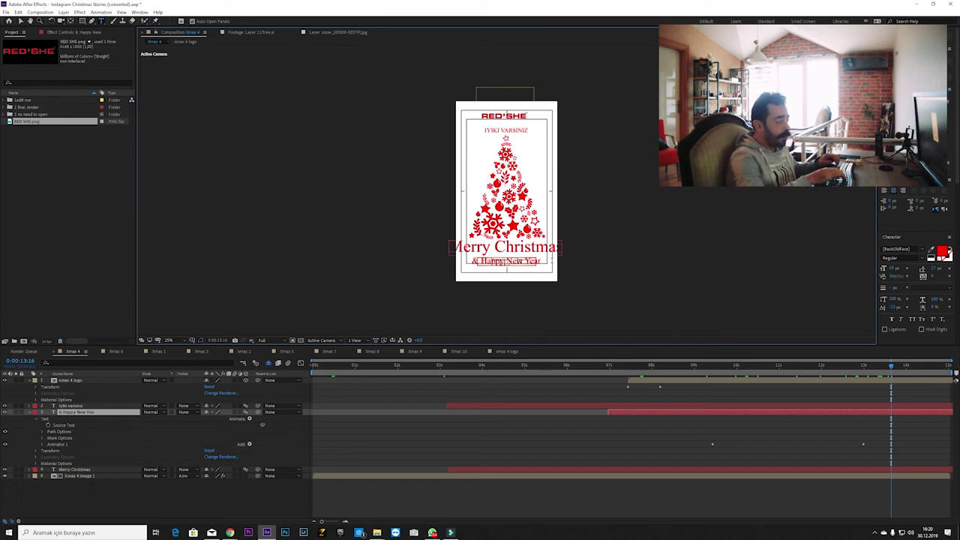
type("& Happy New Year")
key("BackSpace")
key("BackSpace")
key("BackSpace")
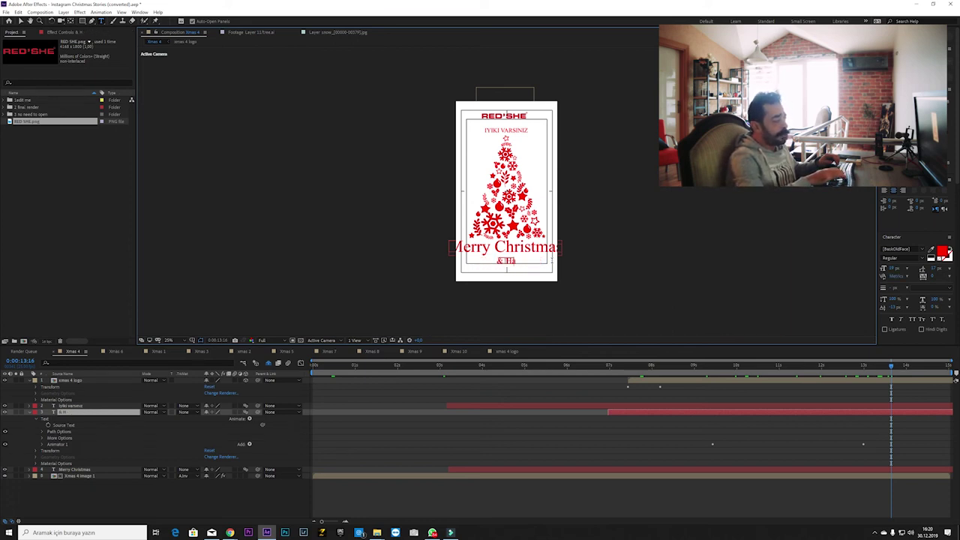
key("BackSpace")
key("BackSpace")
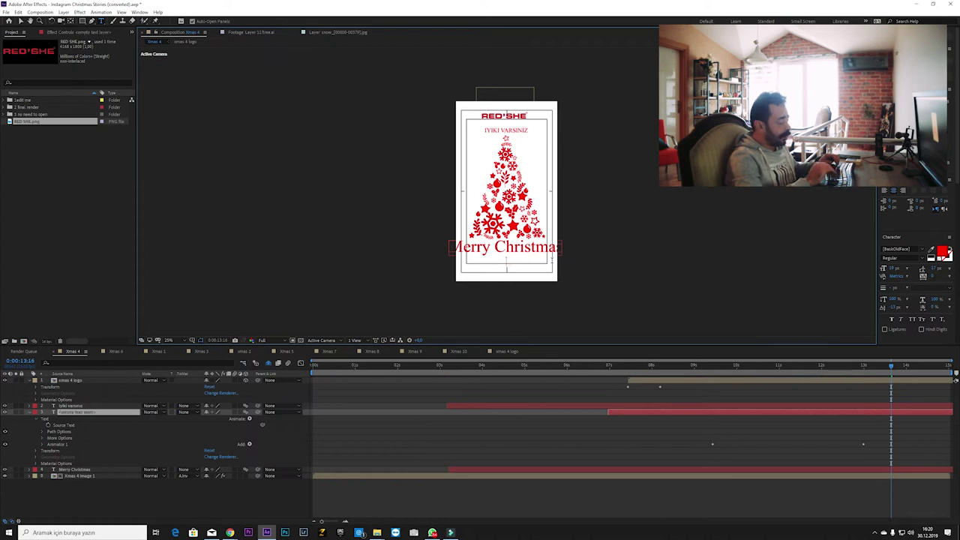
type("2020")
key("BackSpace")
key("BackSpace")
key("BackSpace")
key("Caps_Lock")
type("MUTLU Y")
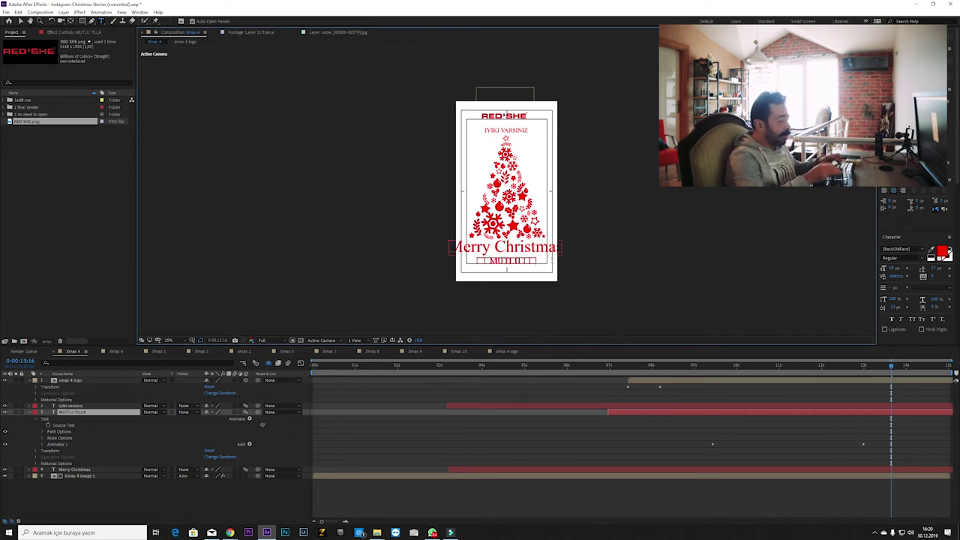
type("ILLAR")
Step: Change the Merry Christmas text to 2020'de, fixing the capitalised ending to lowercase
left_click(60, 406, "ctrl")
left_click(71, 469)
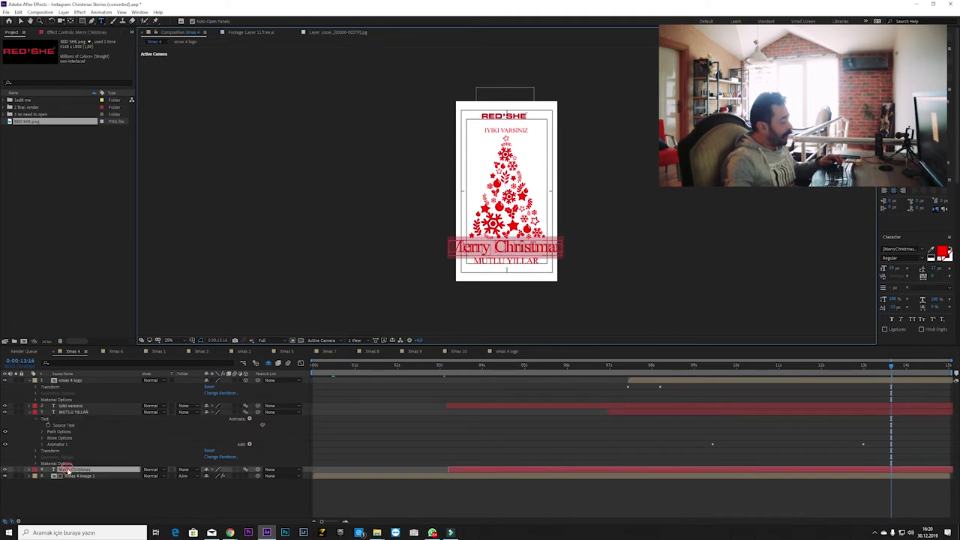
key("Right")
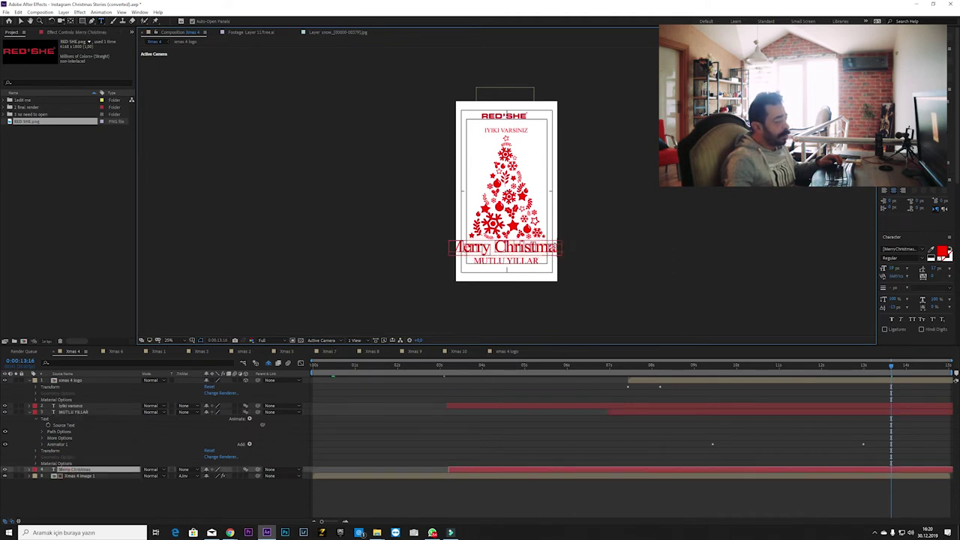
key("shift+Left")
key("shift+Left")
key("shift+Left")
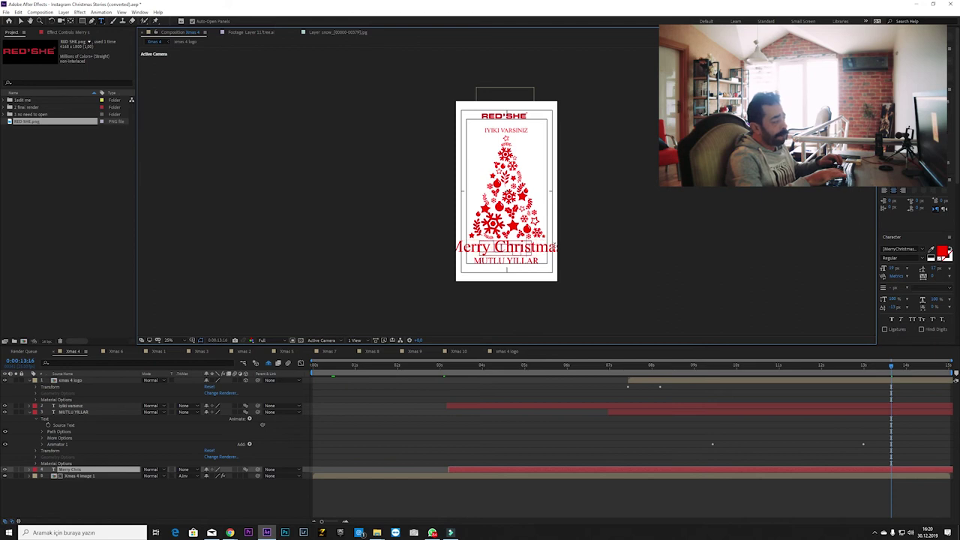
key("BackSpace")
key("BackSpace")
key("BackSpace")
key("BackSpace")
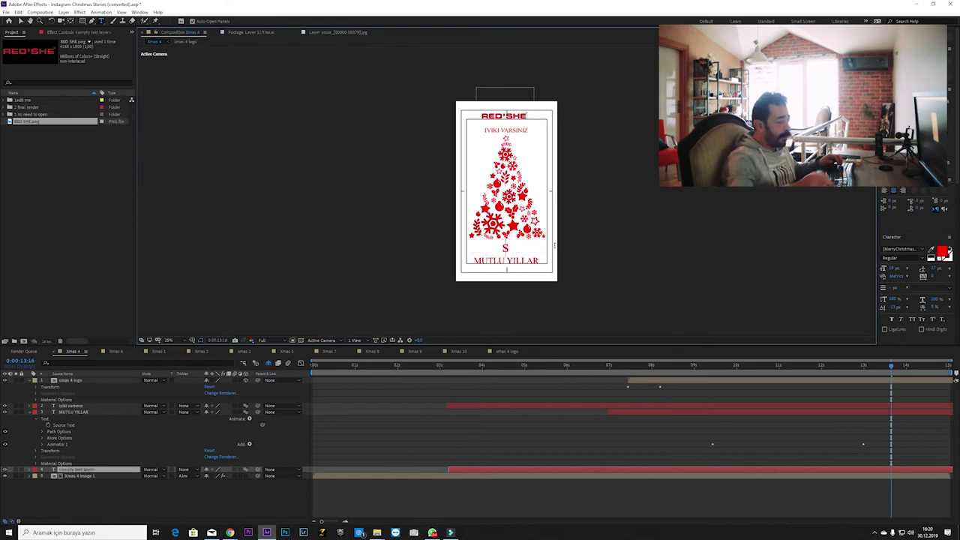
type("2020")
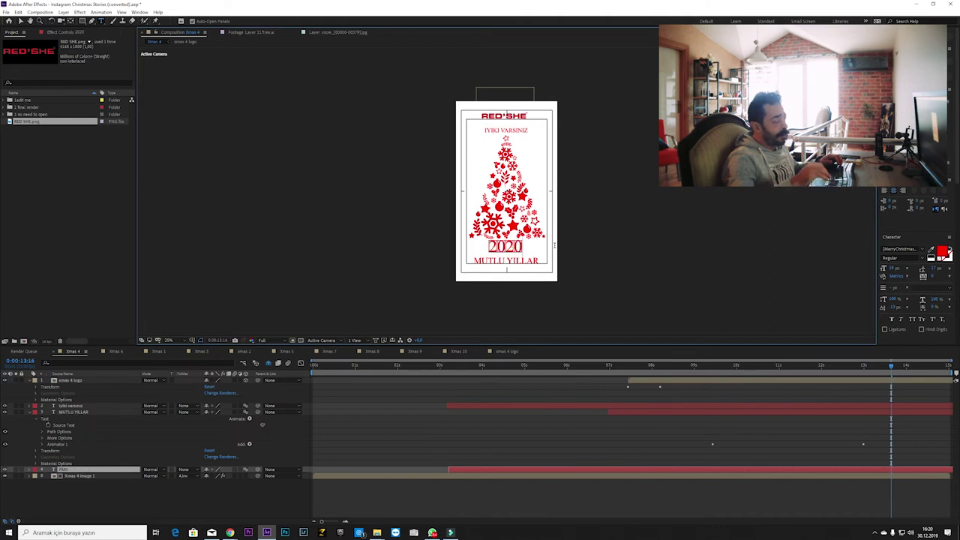
type("'DE")
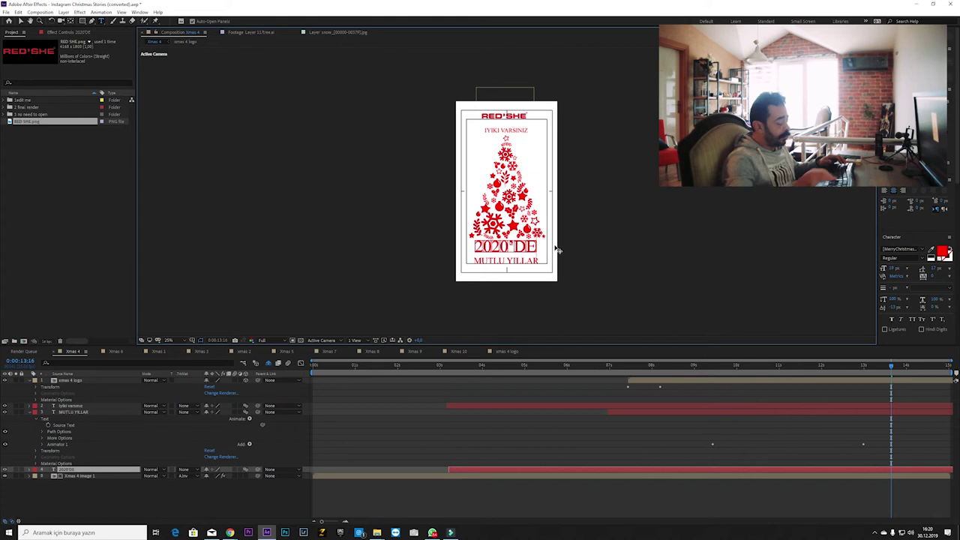
key("BackSpace")
key("BackSpace")
key("BackSpace")
key("Caps_Lock")
type("de")
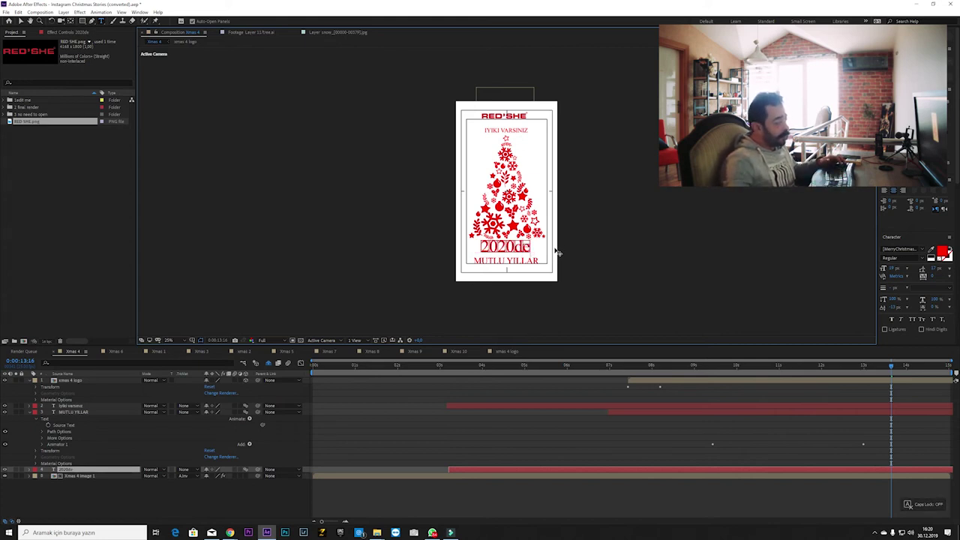
key("BackSpace")
key("BackSpace")
key("BackSpace")
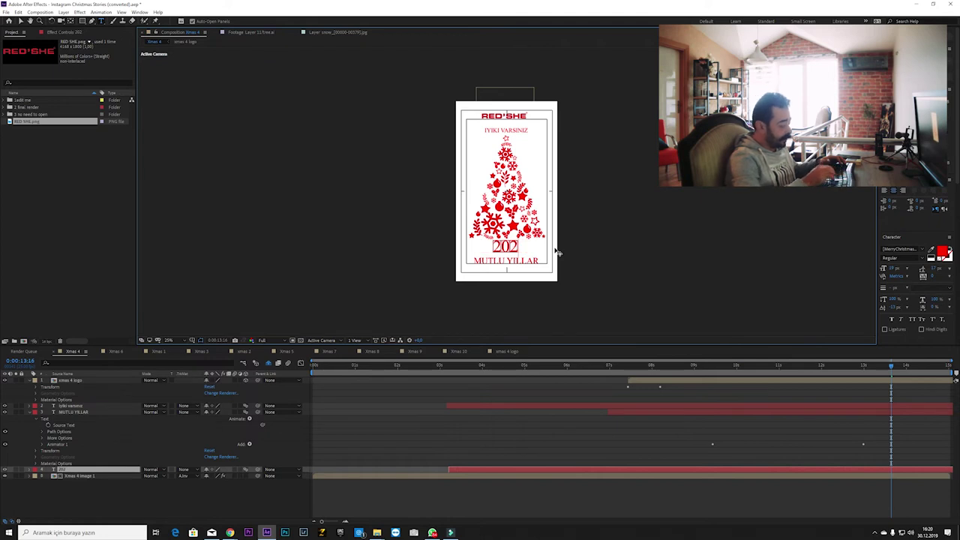
type("0'de")
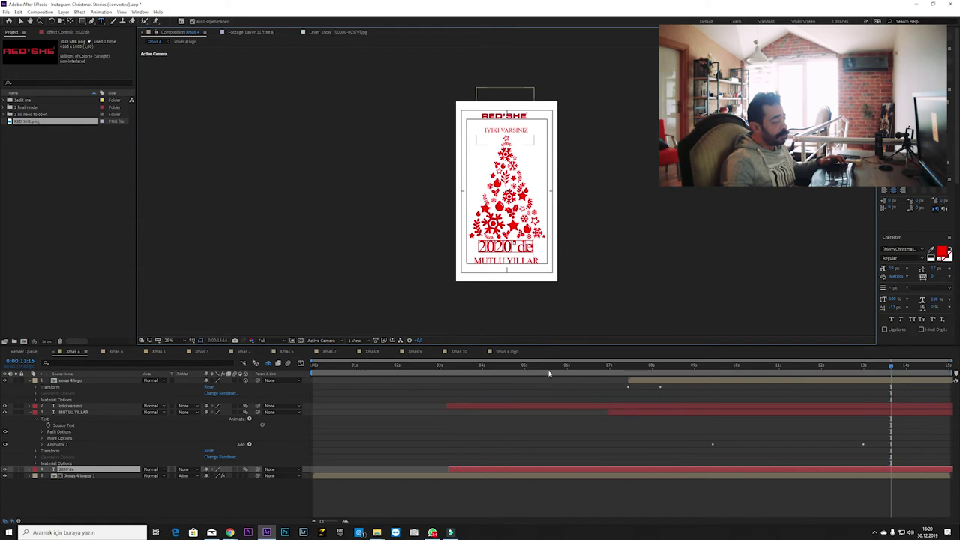
Step: Check the card at about 5 s and 1.5 s, collapse the logo and MUTLU YILLAR layers, and open the Xmas 4 image 1 precomp
left_click(549, 366)
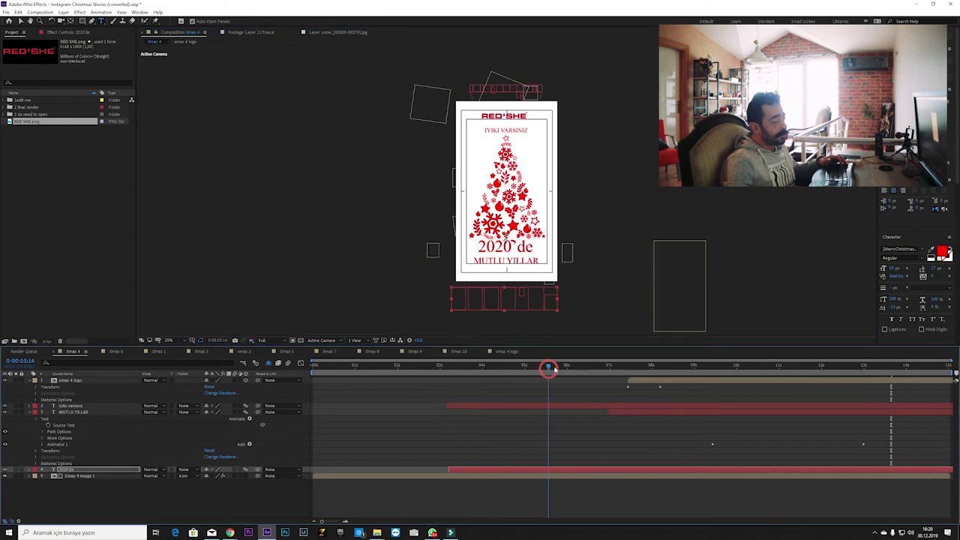
left_click(379, 367)
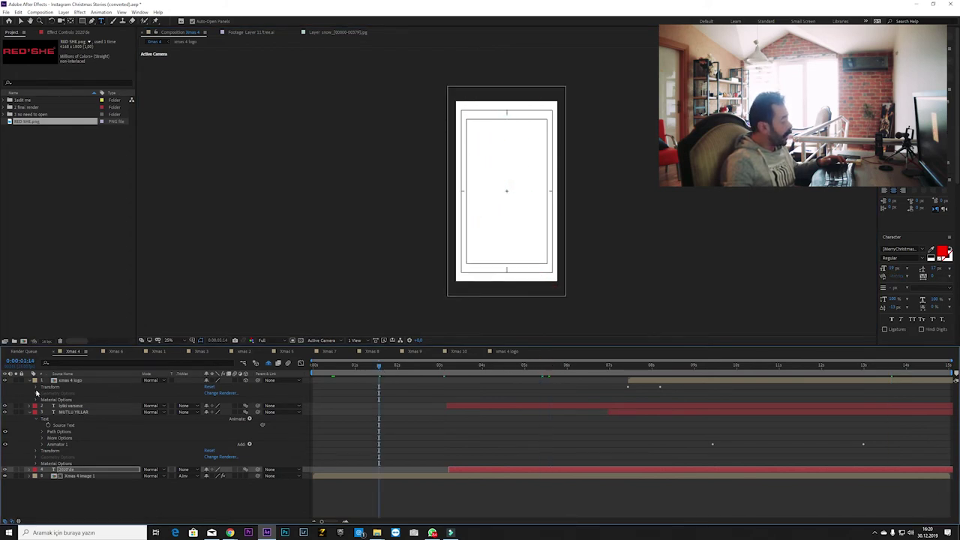
left_click(32, 381)
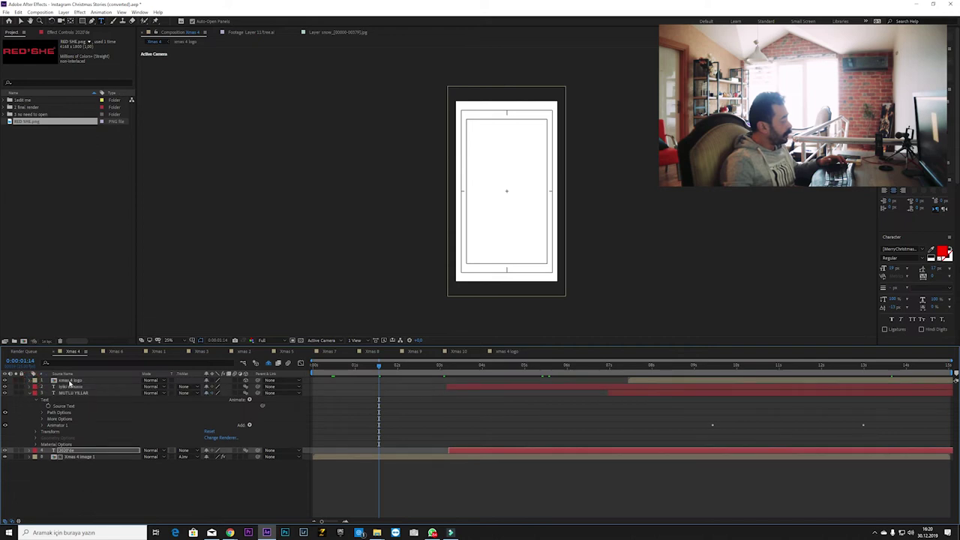
left_click(31, 393)
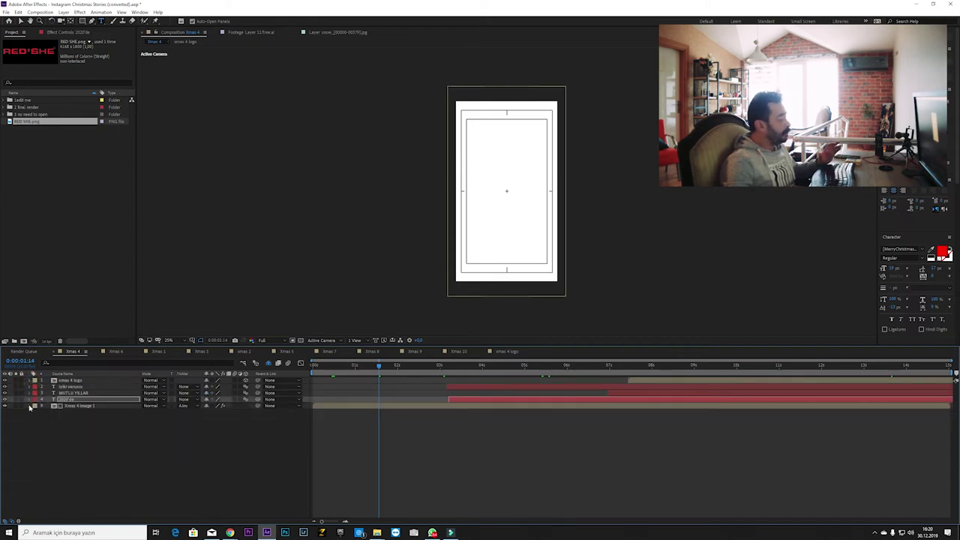
double_click(74, 406)
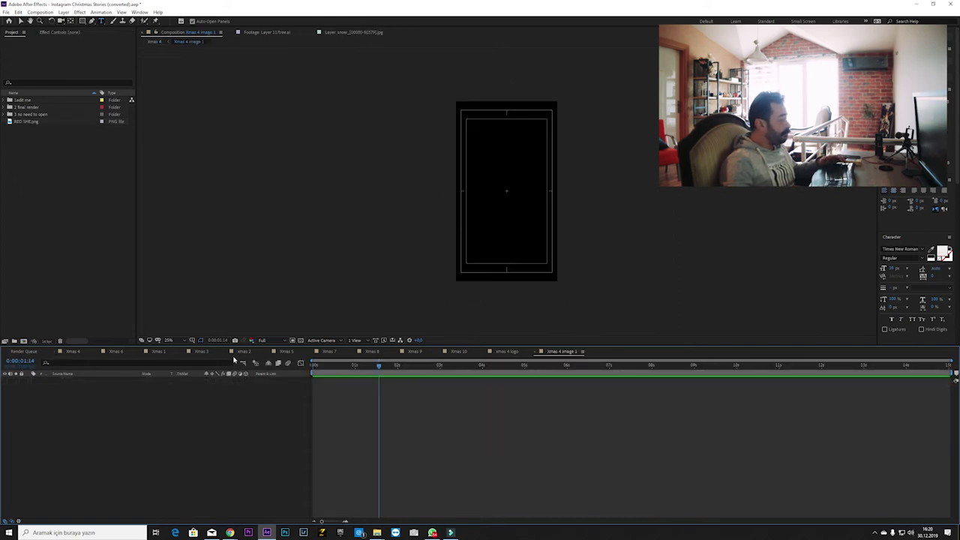
Step: Switch to Xmas 4 and tidy the Project panel folders, collapsing Flakes Layers and 3 no need to open
left_click(73, 351)
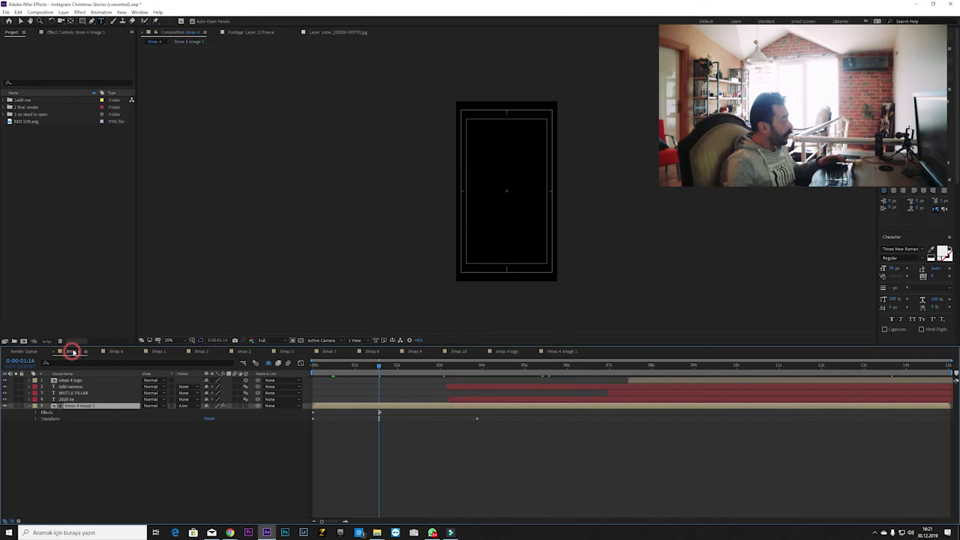
left_click(6, 107)
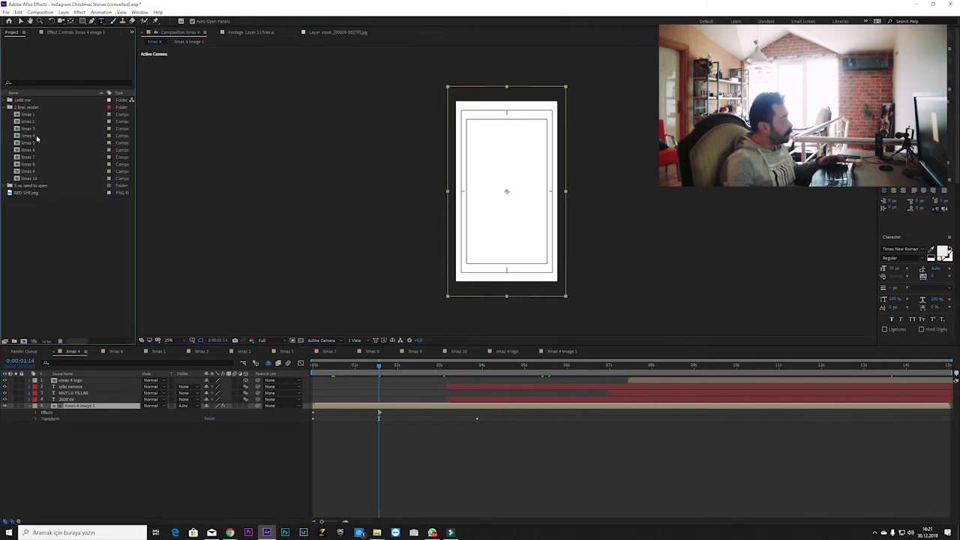
left_click(9, 186)
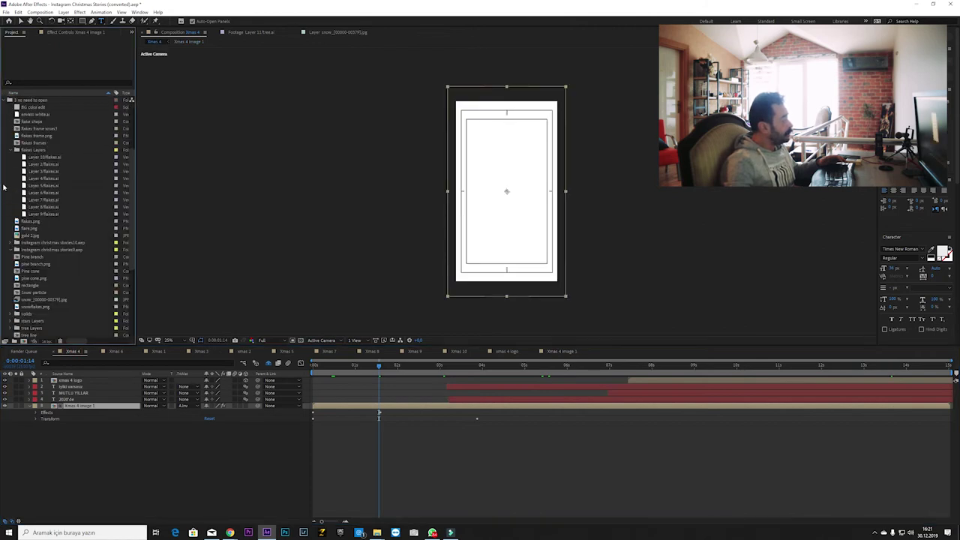
left_click(11, 150)
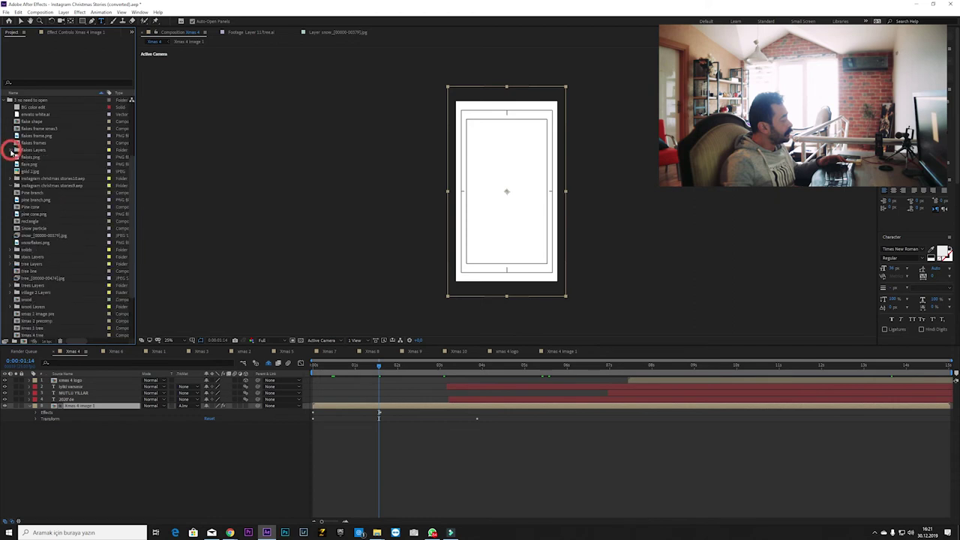
left_click(7, 100)
left_click(33, 138)
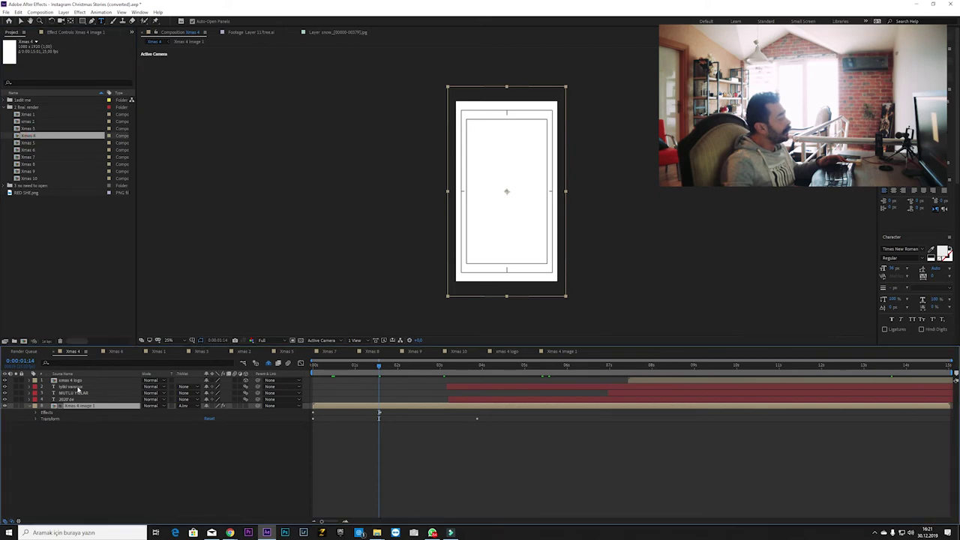
Step: Expand the 1edit me folder and open the Xmas 4 image 1 composition
left_click(6, 99)
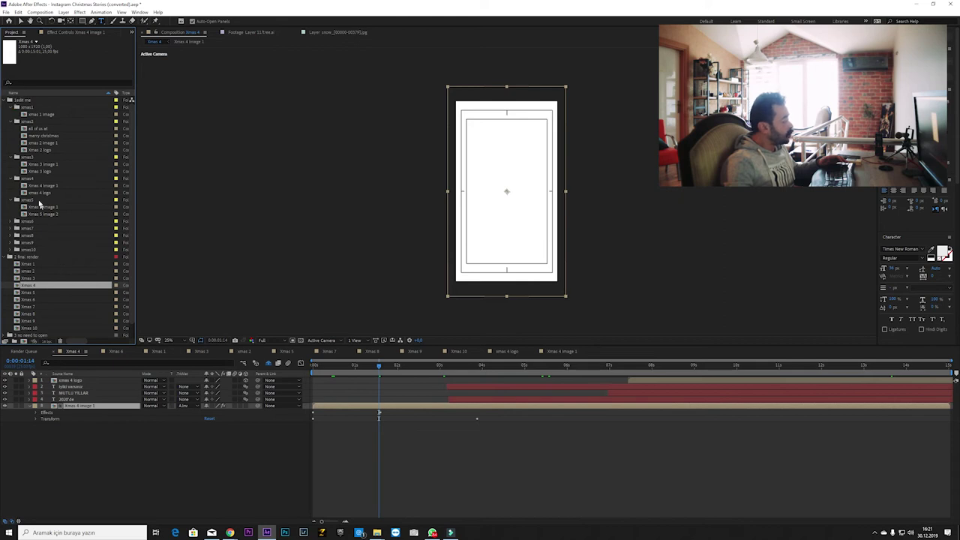
left_click(44, 187)
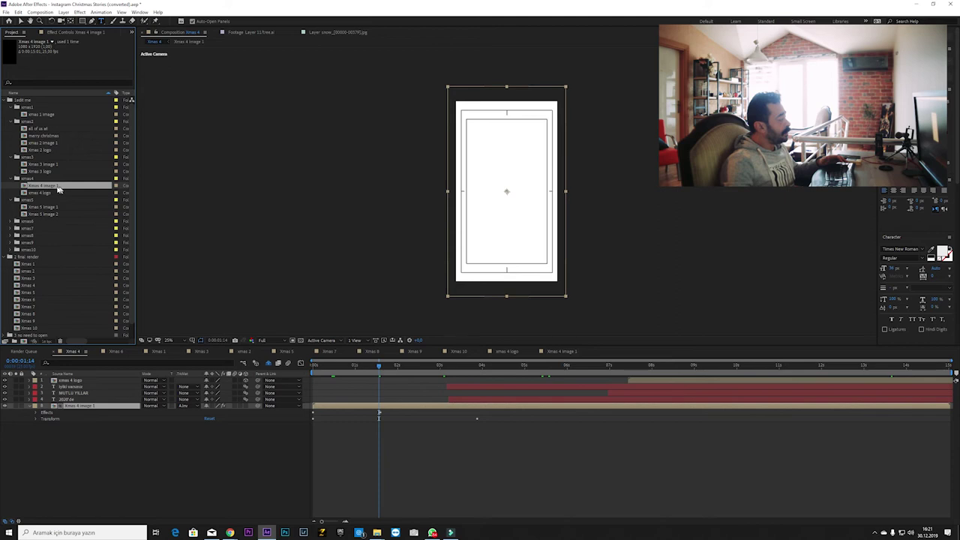
double_click(45, 187)
left_click(127, 424)
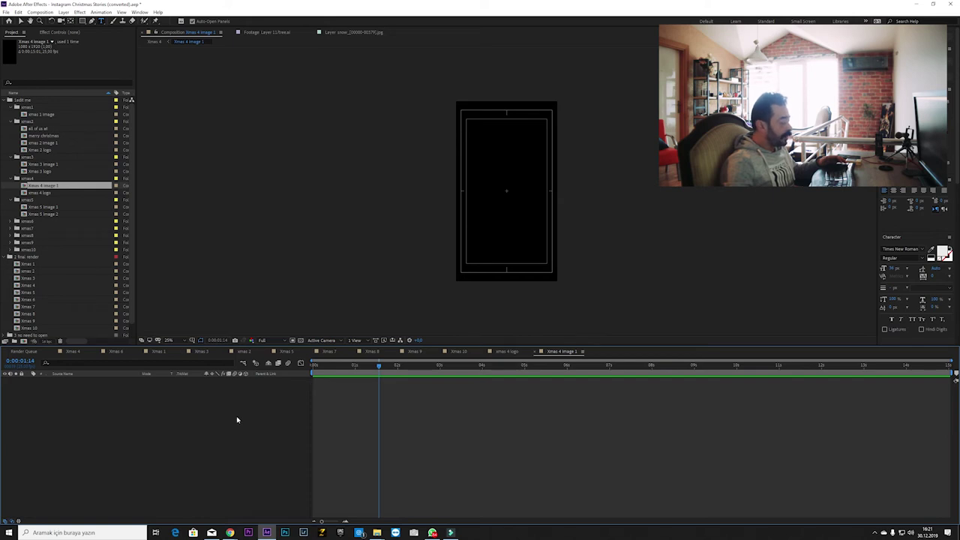
Step: Drag the model photo 51.jpg from the desktop into the empty Xmas 4 image 1 composition
right_click(194, 430)
left_click(166, 429)
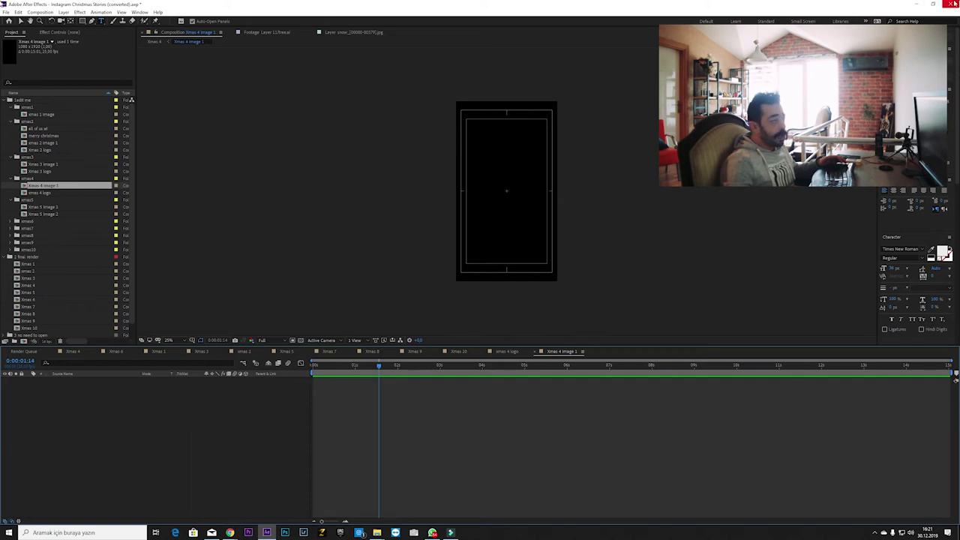
left_click(916, 4)
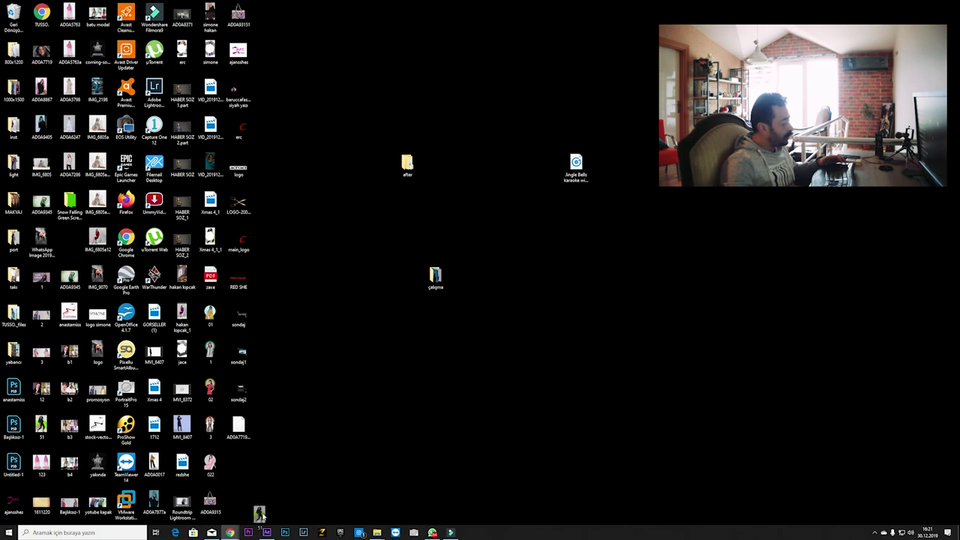
mouse_move(268, 533)
left_click_drag(268, 532, 70, 421)
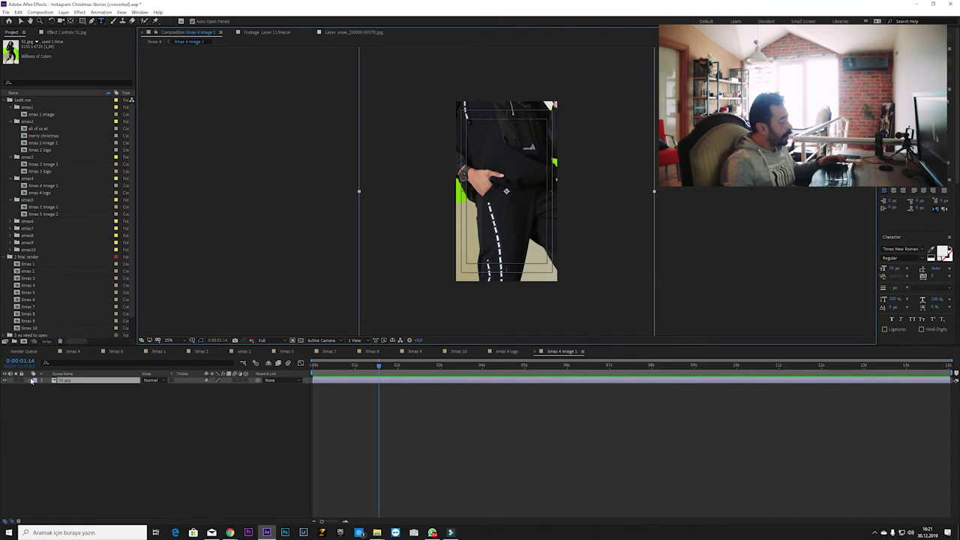
Step: Reduce the photo layer's Transform Scale until it fits the story frame
left_click(33, 381)
left_click(35, 386)
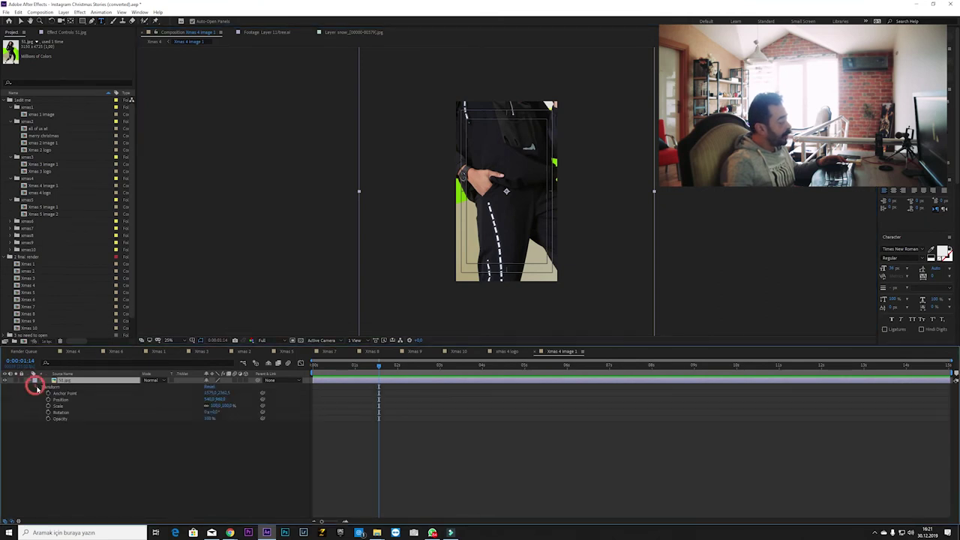
left_click_drag(218, 405, 198, 405)
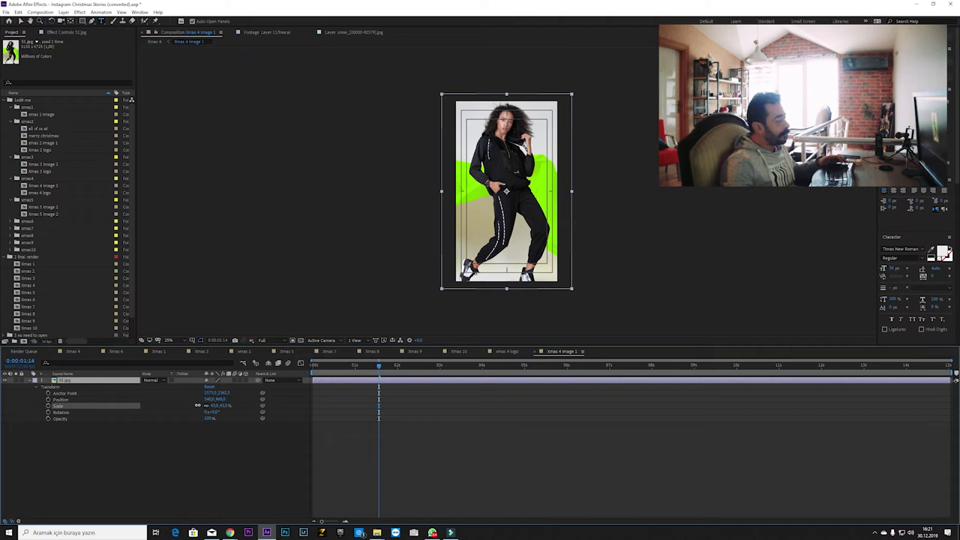
left_click_drag(198, 407, 193, 406)
Step: Preview Xmas 4 from the start, then delete the photo layer's Tritone and Fast Blur effects
left_click(70, 352)
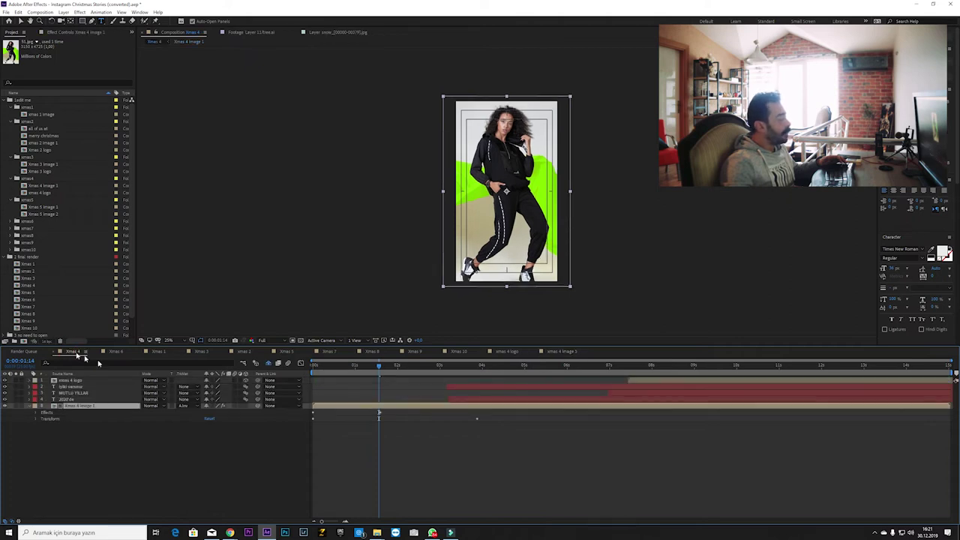
key("Home")
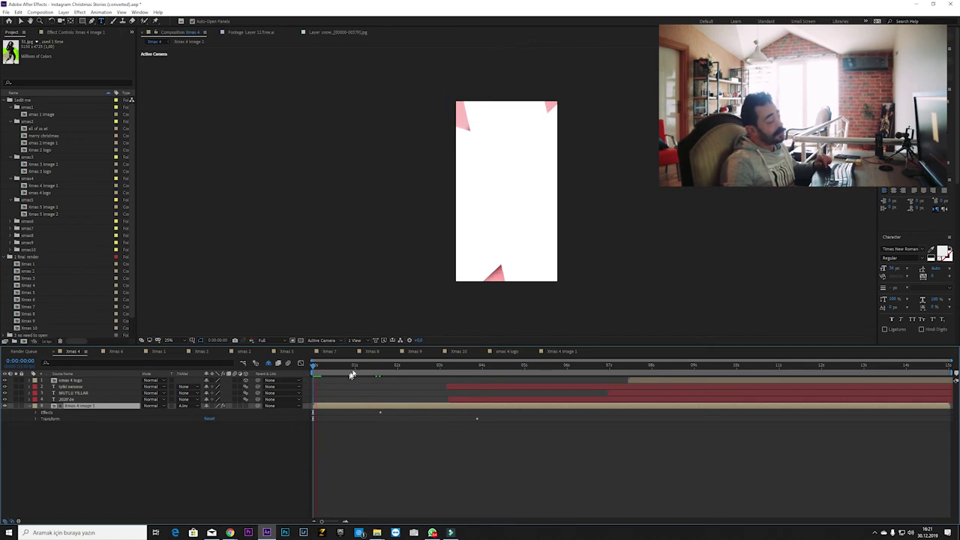
key("space")
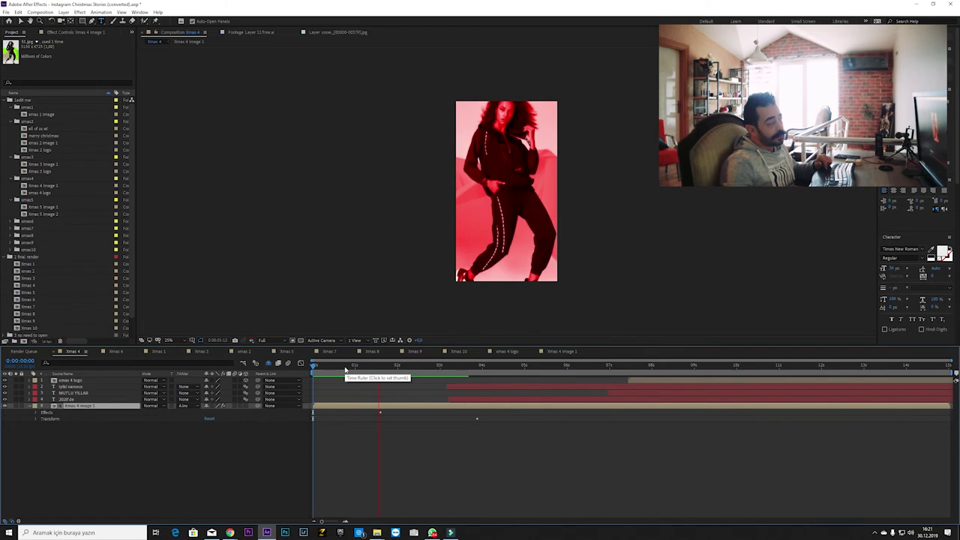
left_click(56, 413)
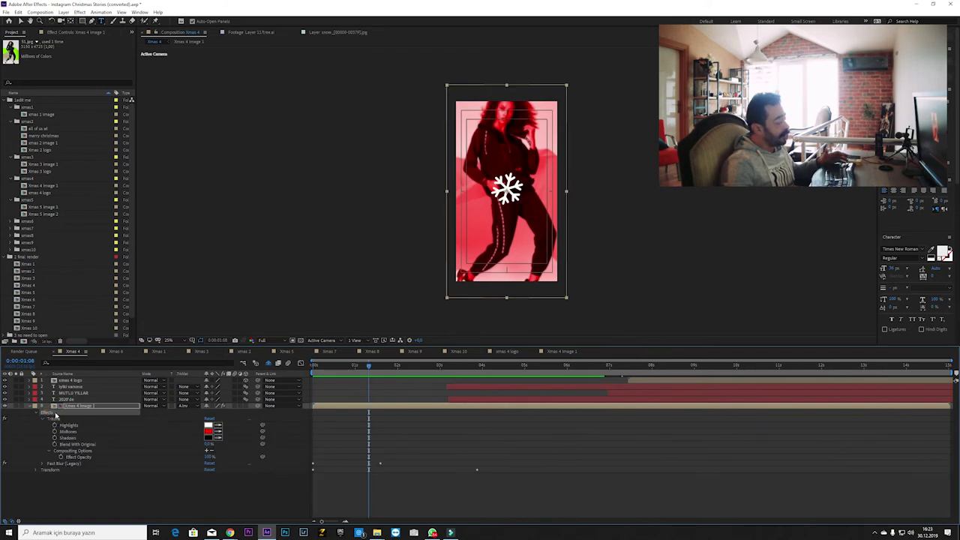
left_click(55, 414)
key("Delete")
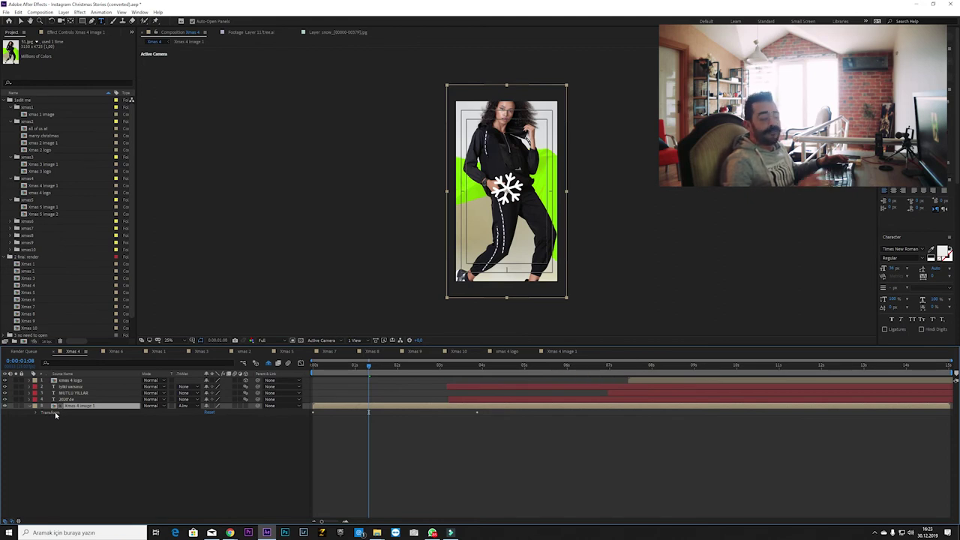
left_click(435, 533)
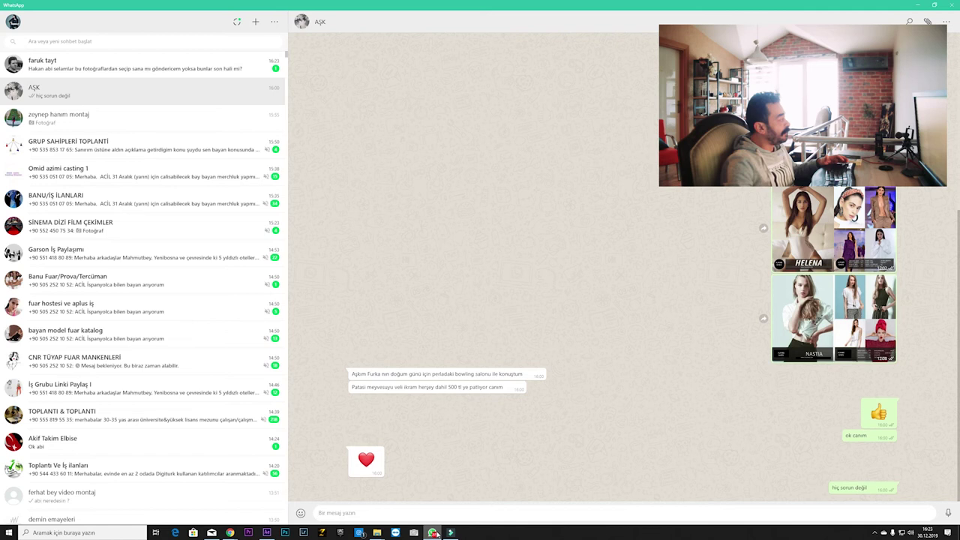
key("XF86AudioMute")
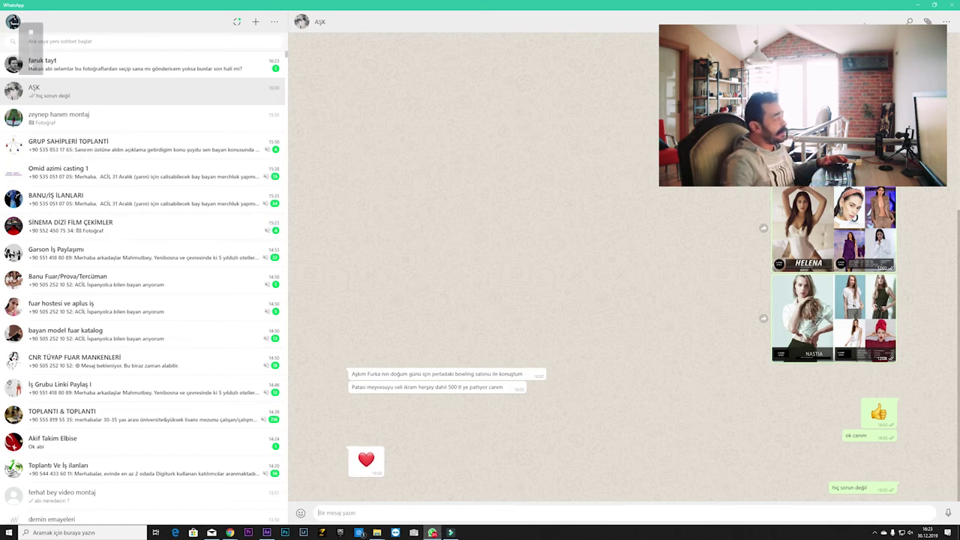
left_click(919, 4)
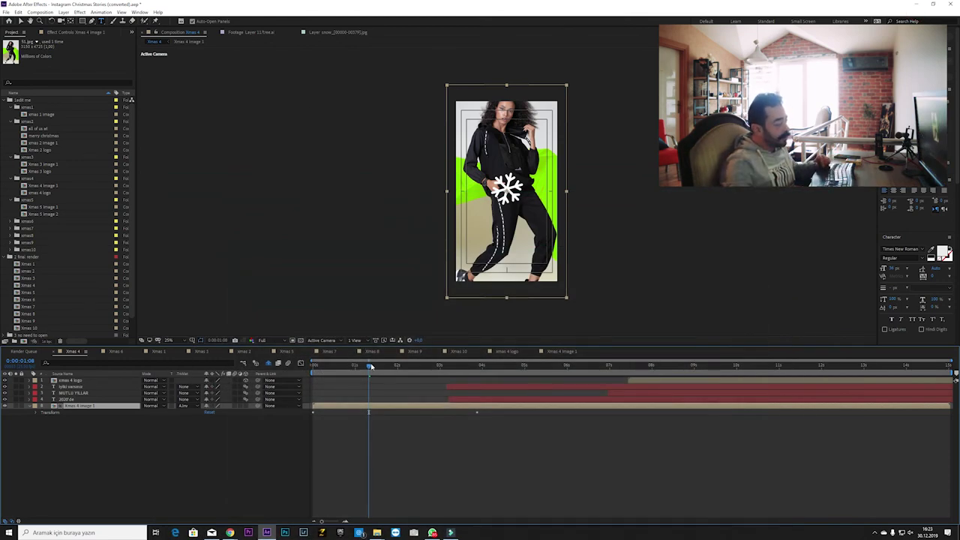
Step: Check the ending near 13 s, collapse 1edit me and 2 final render, and return to the model photo frame
mouse_move(371, 365)
left_mouse_down()
mouse_move(589, 366)
mouse_move(727, 394)
left_mouse_up()
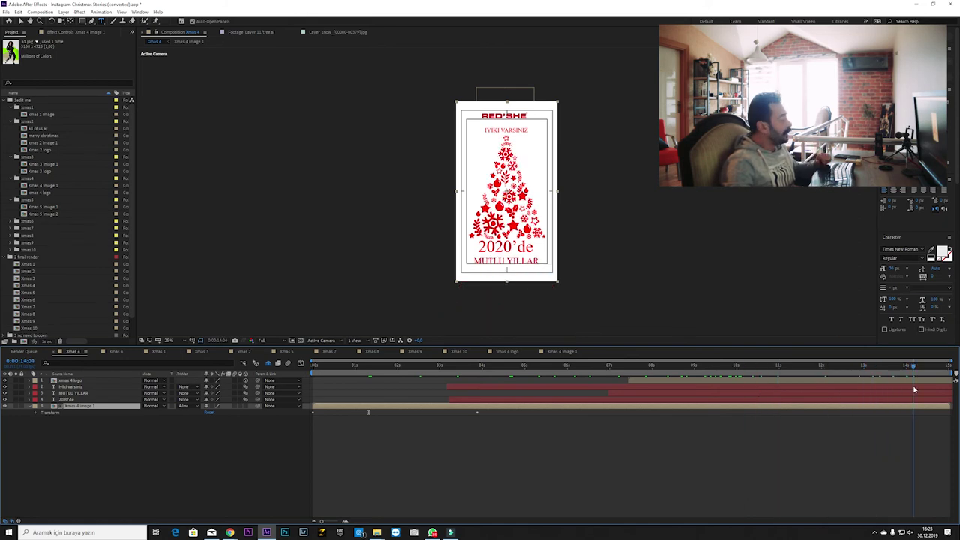
left_click_drag(913, 389, 898, 390)
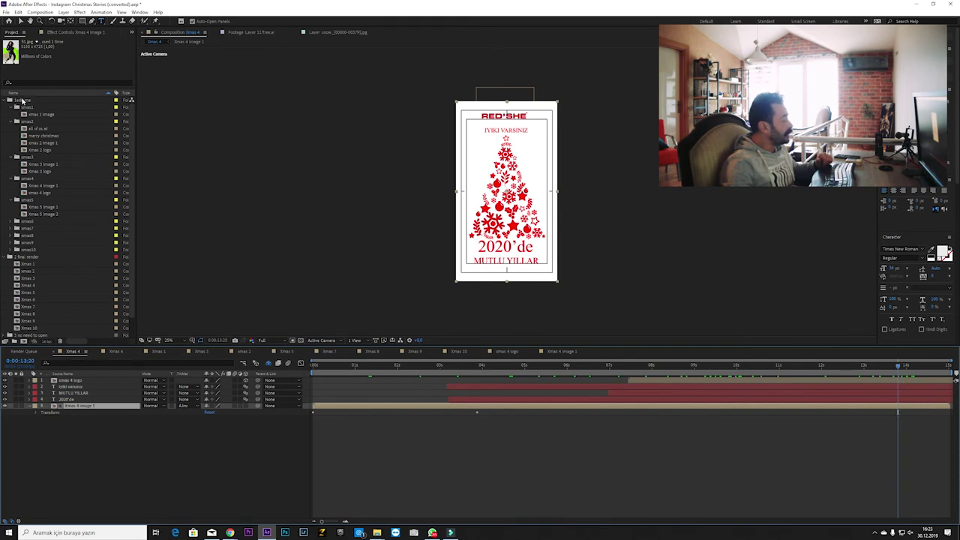
left_click(4, 101)
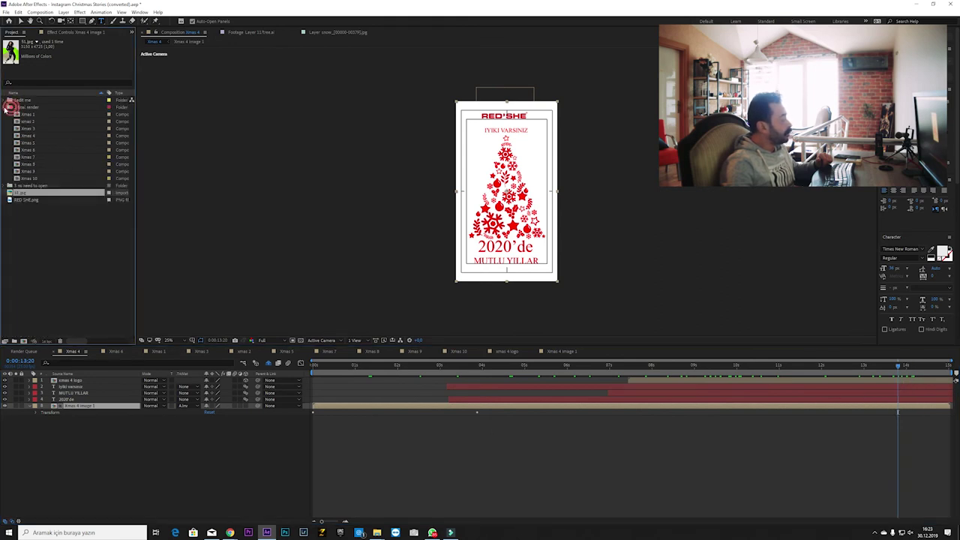
left_click(6, 108)
left_click(360, 366)
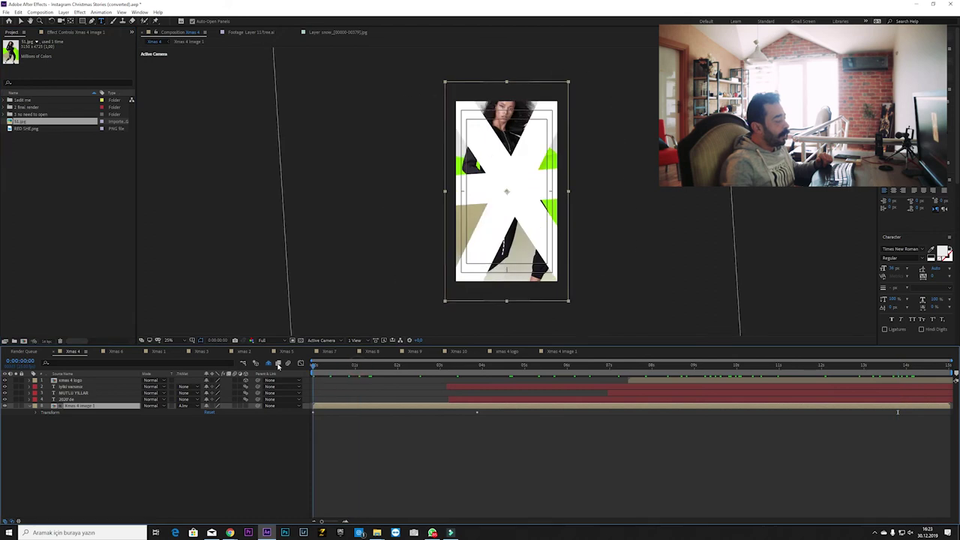
left_click(381, 365)
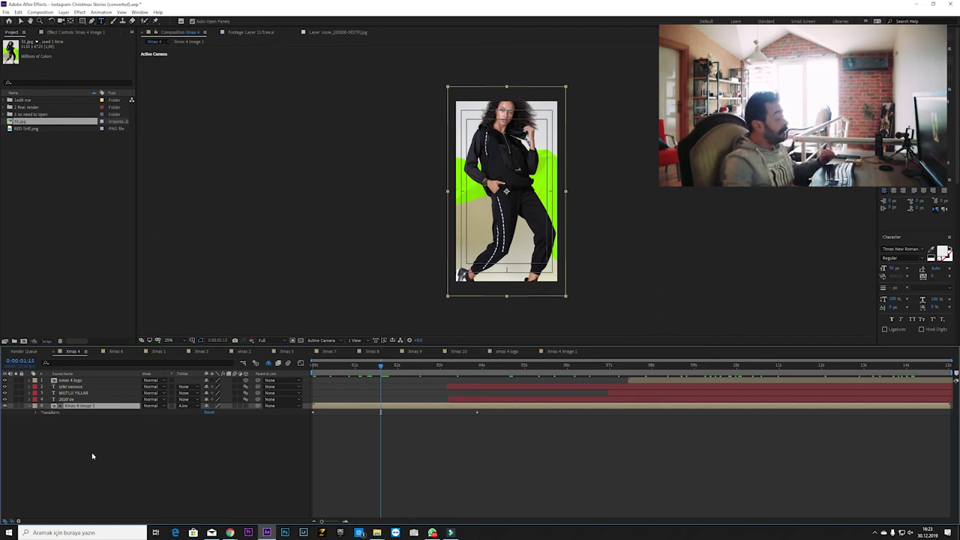
Step: Import a clip from the Snow Falling Green Screen folder and place it in the Xmas 4 timeline
left_click(915, 4)
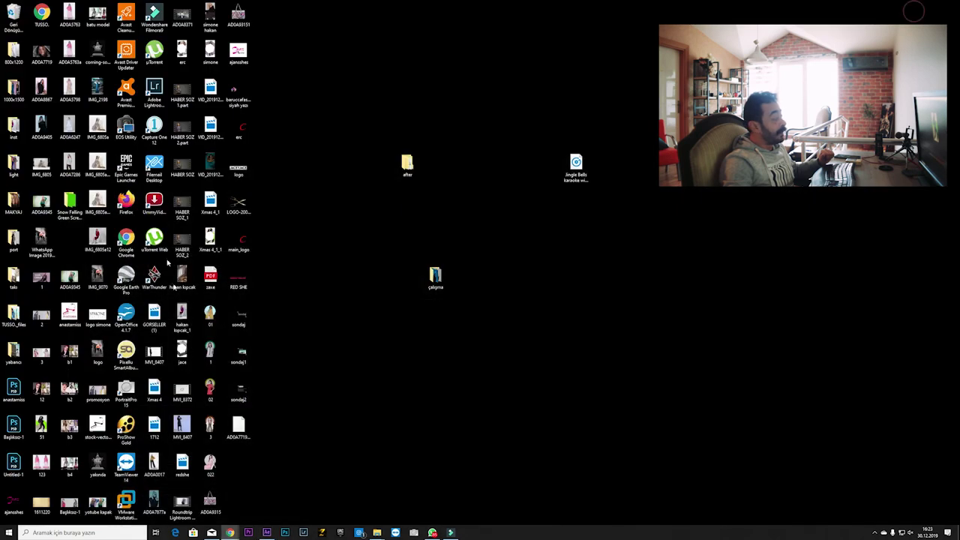
double_click(69, 202)
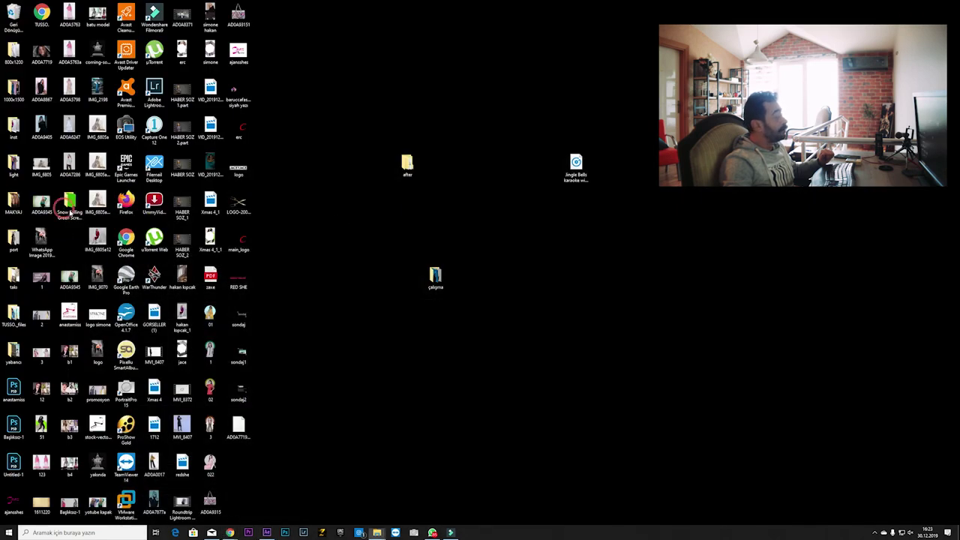
left_click(937, 3)
left_click_drag(69, 203, 475, 187)
double_click(488, 198)
mouse_move(124, 64)
left_mouse_down()
mouse_move(273, 534)
mouse_move(73, 435)
mouse_move(39, 274)
left_mouse_up()
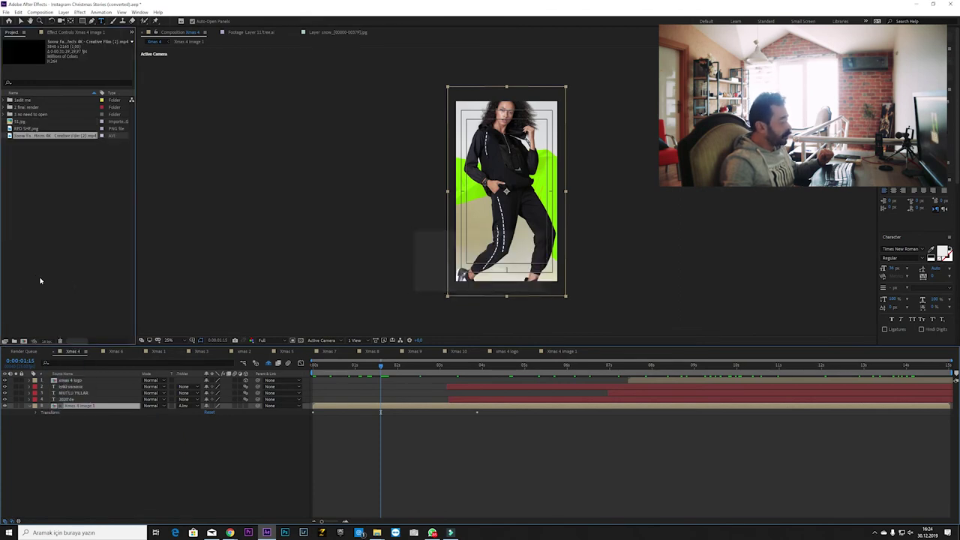
left_click_drag(33, 137, 67, 405)
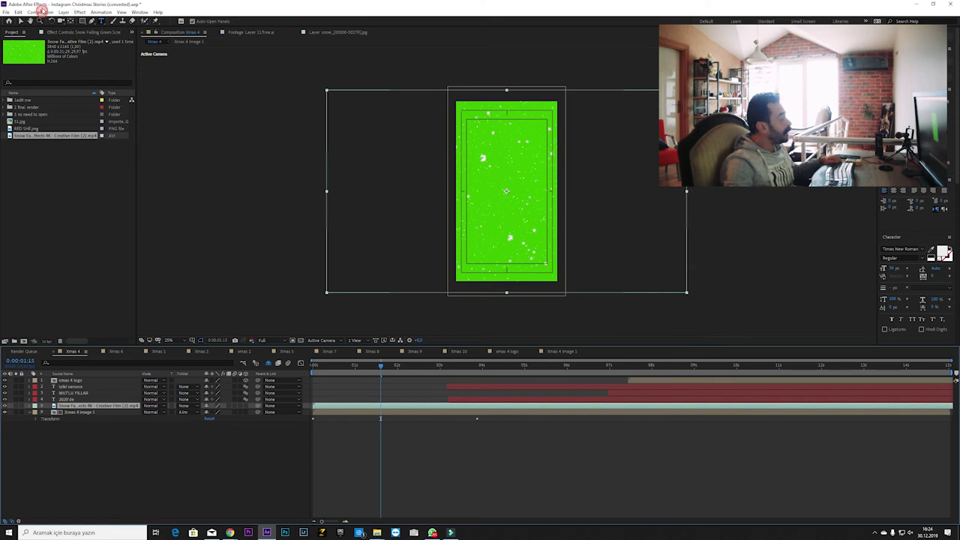
Step: Apply Keylight (1.2) to the snow layer, sample the green as Screen Colour, and scrub to check it
left_click(43, 13)
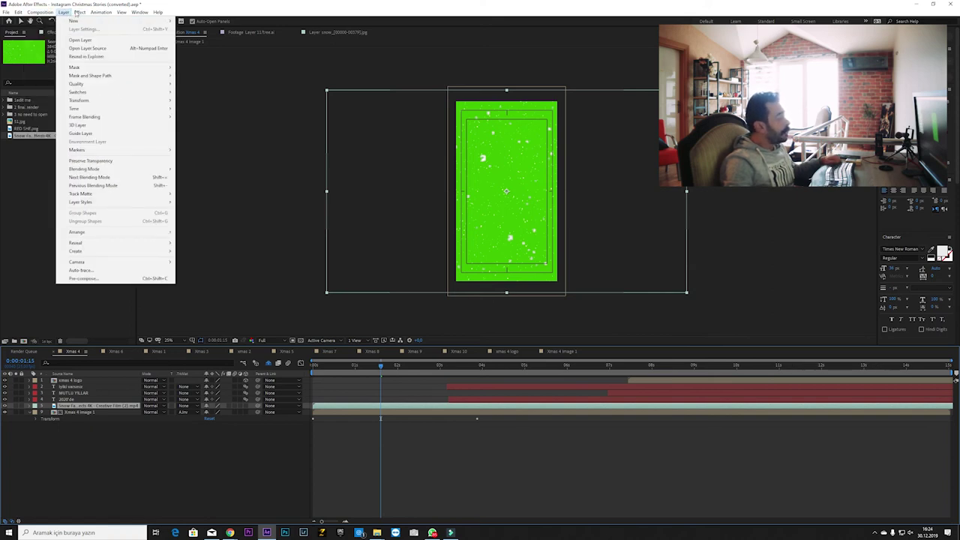
mouse_move(79, 14)
left_click(110, 139)
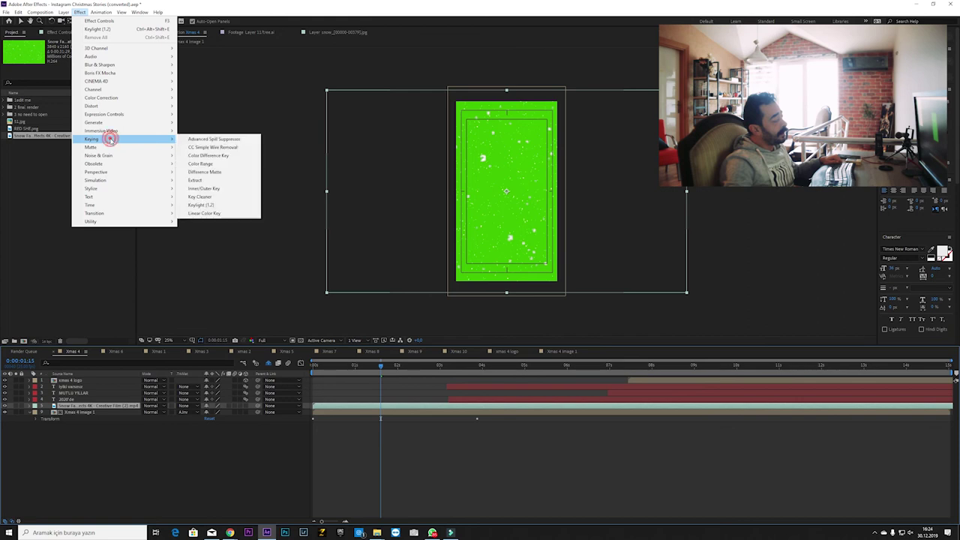
left_click(204, 204)
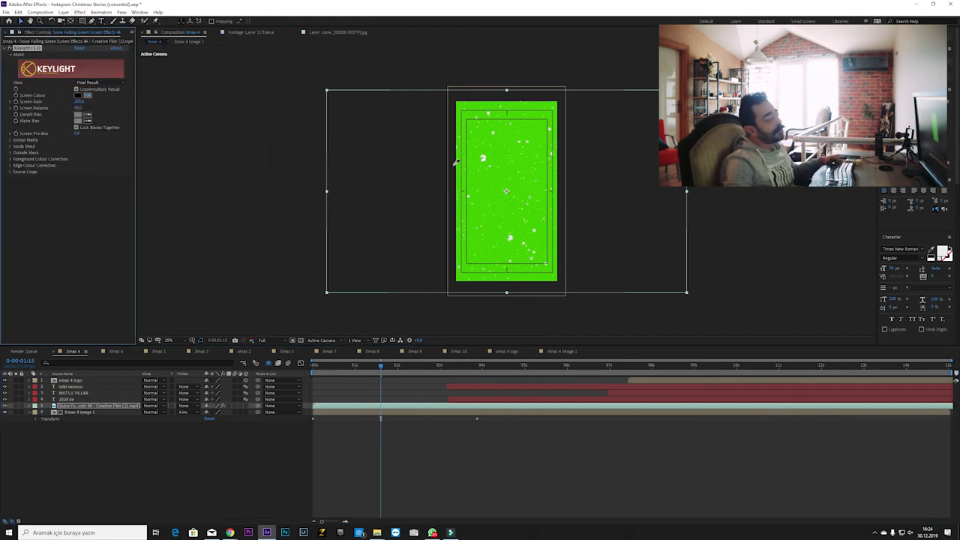
left_click(493, 180)
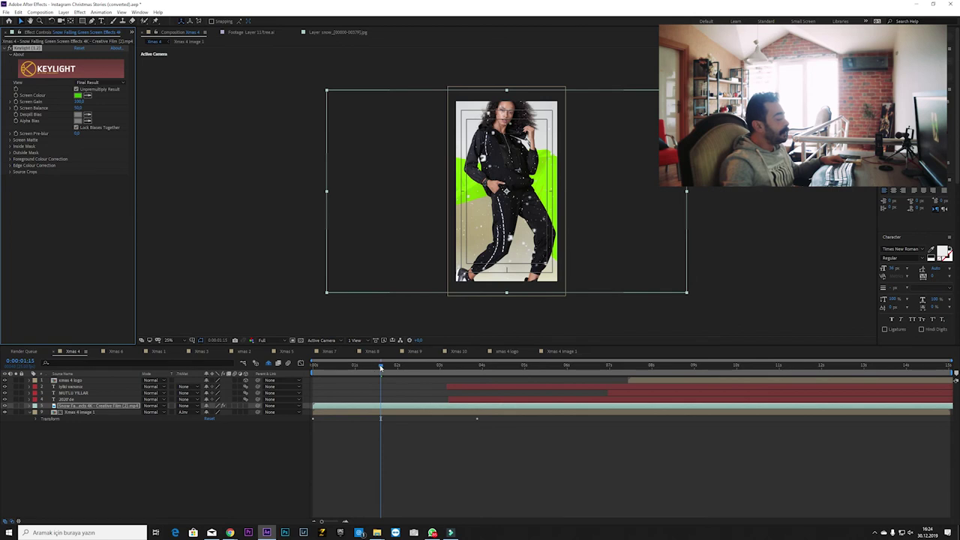
left_click(404, 366)
left_click_drag(415, 366, 522, 367)
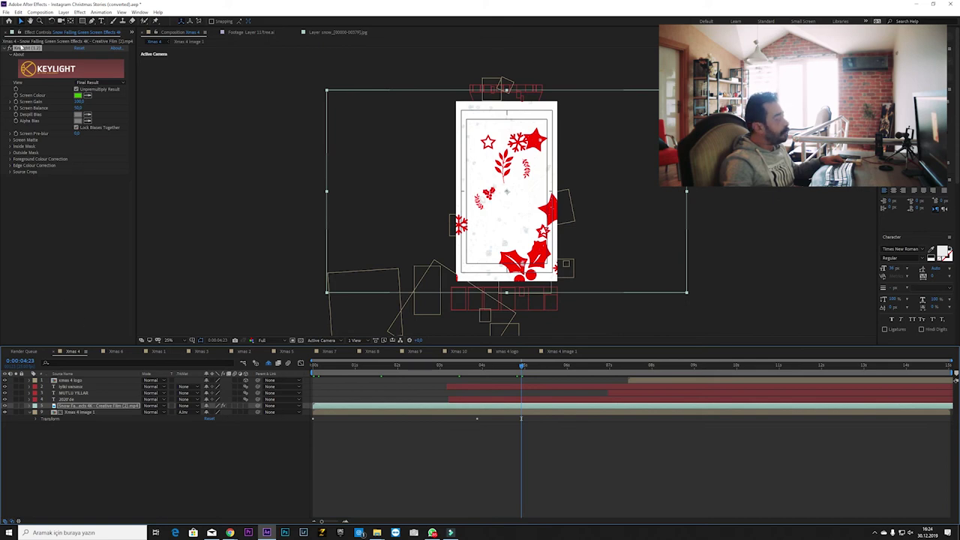
right_click(107, 454)
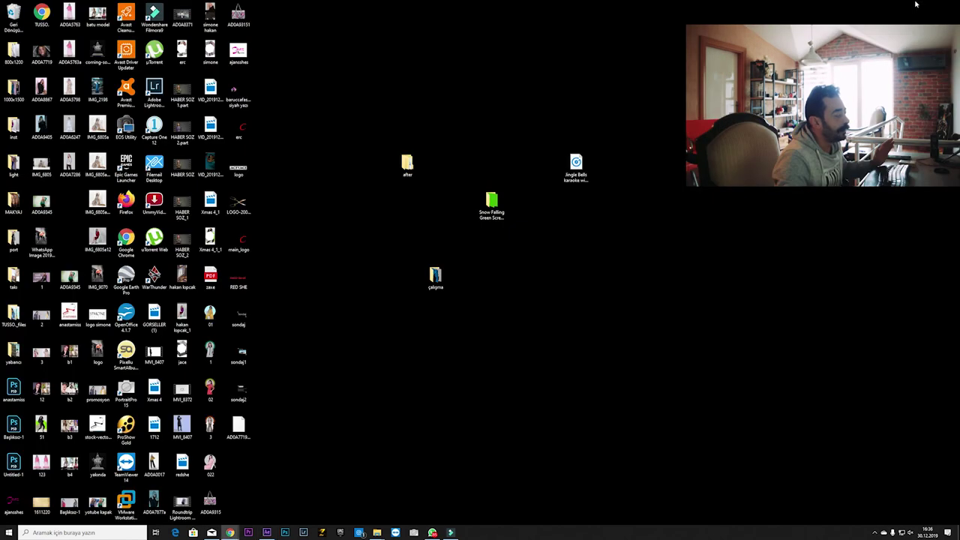
Step: Import the Jingle Bells audio and place it at the bottom of the Xmas 4 layer stack
left_click_drag(576, 167, 266, 527)
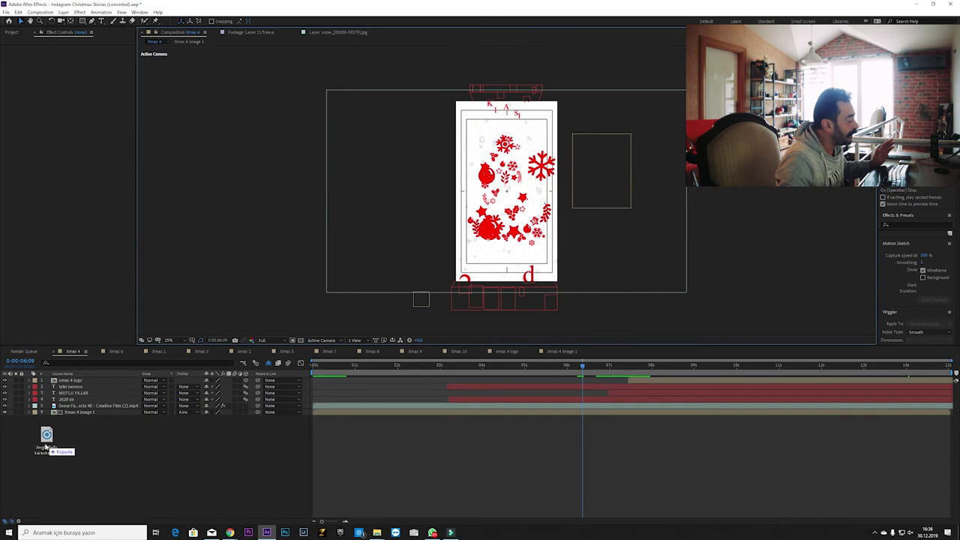
left_click_drag(266, 527, 37, 435)
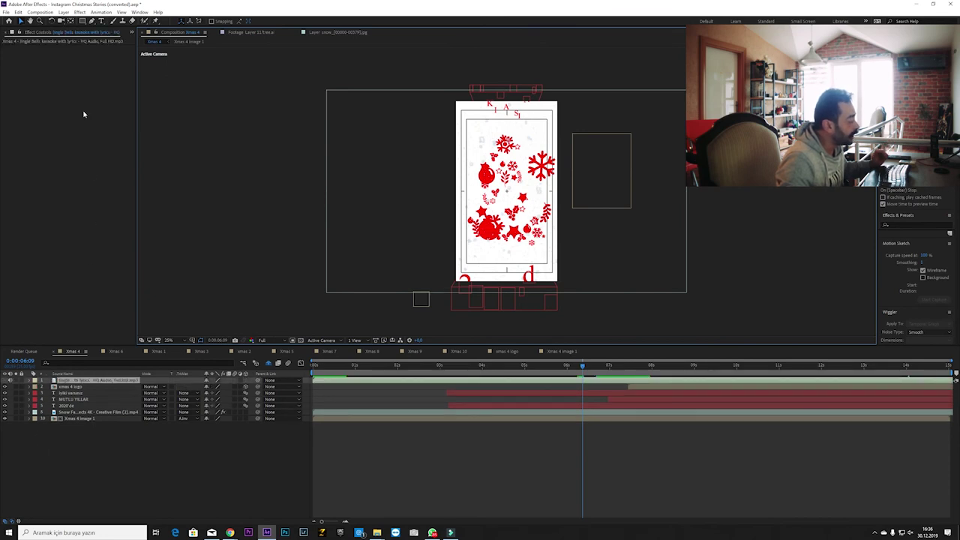
left_click_drag(90, 383, 74, 441)
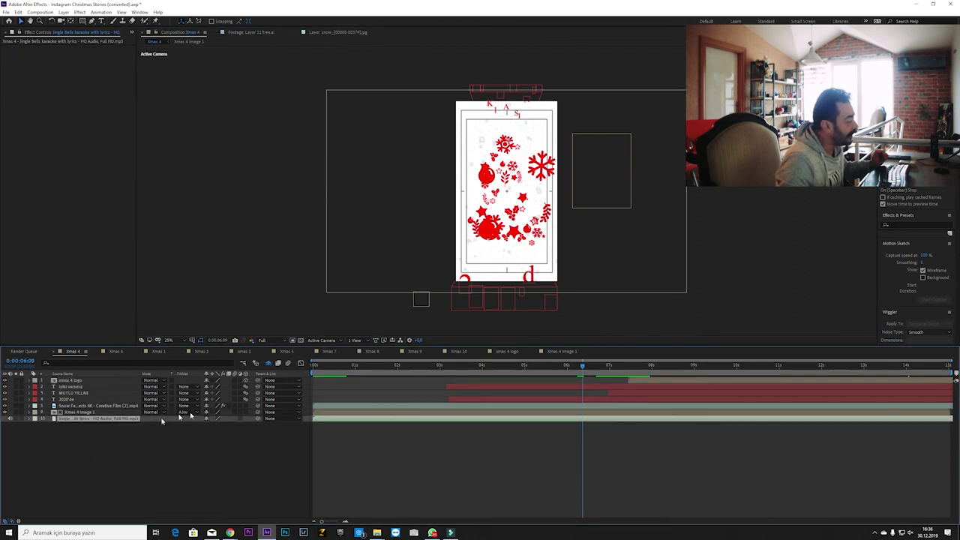
left_click(344, 417)
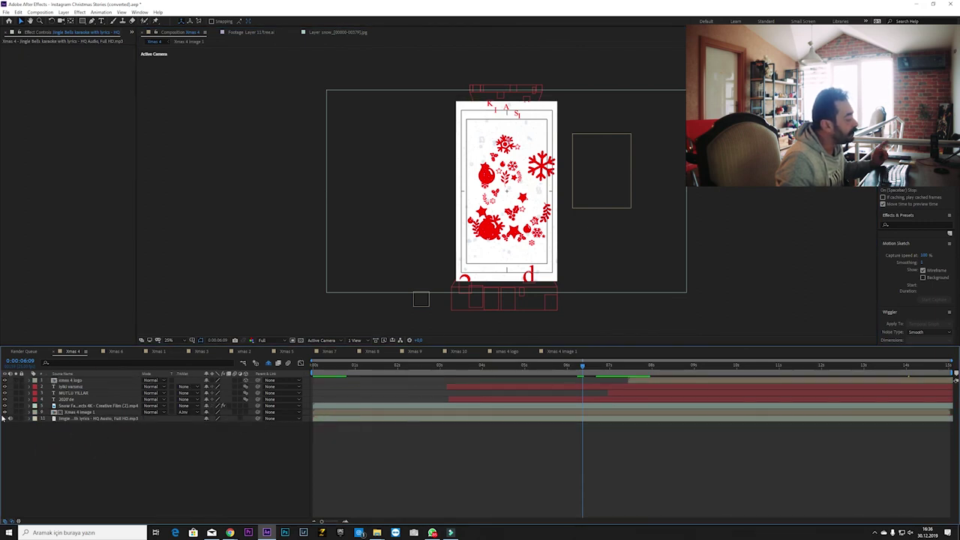
Step: Show the song's waveform, trim its opening, and slide the audio to start at 0
left_click(37, 425)
left_click(42, 438)
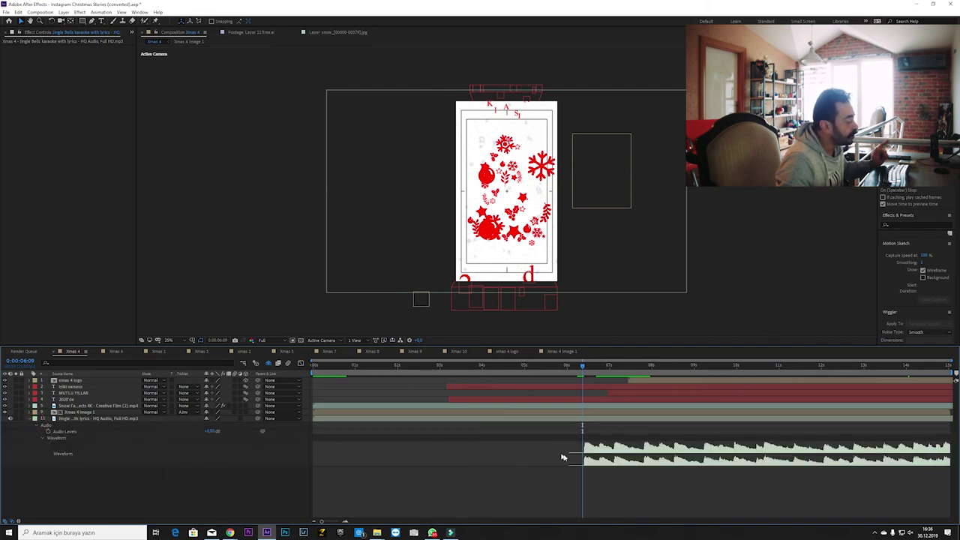
left_click(316, 419)
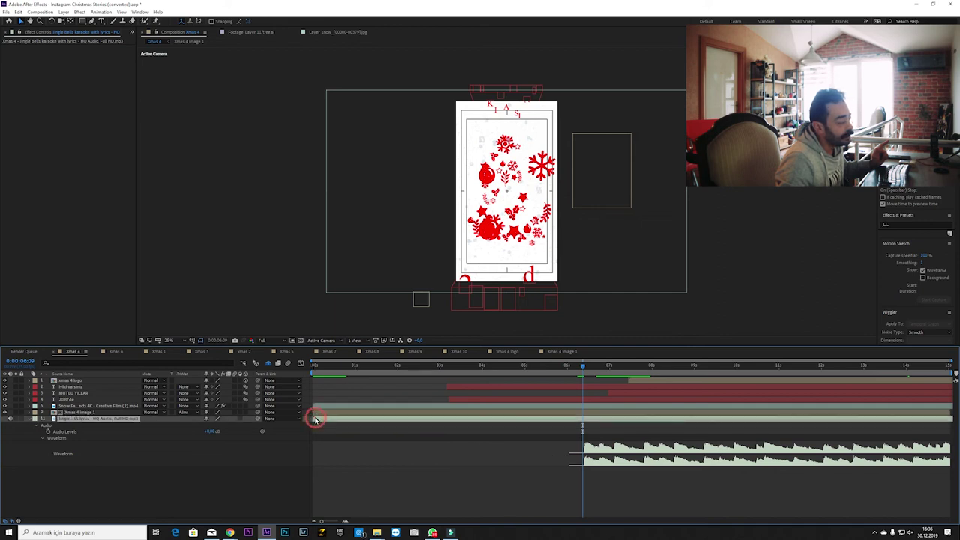
left_click_drag(316, 419, 572, 427)
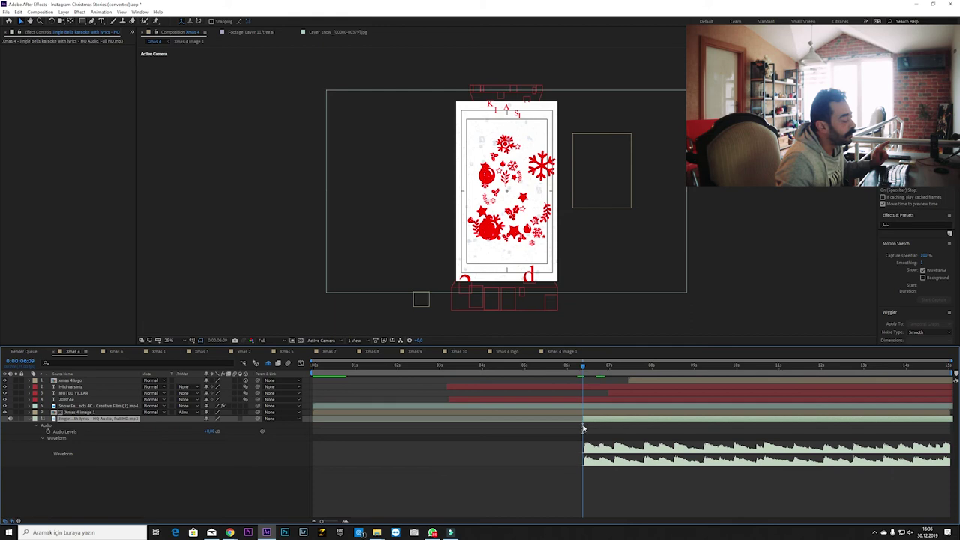
left_click_drag(496, 426, 309, 421)
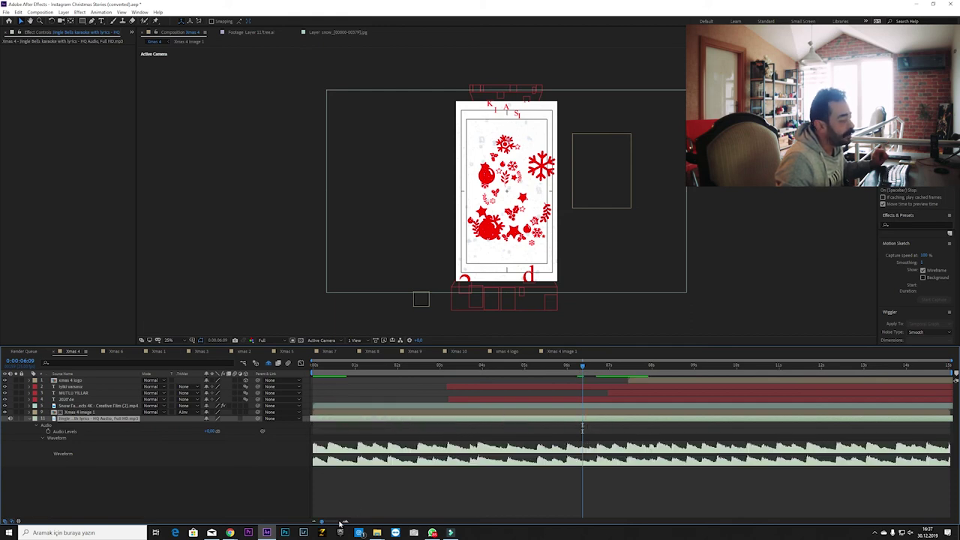
Step: Preview the Xmas 4 composition with the Jingle Bells music playing
left_click(340, 395)
key("space")
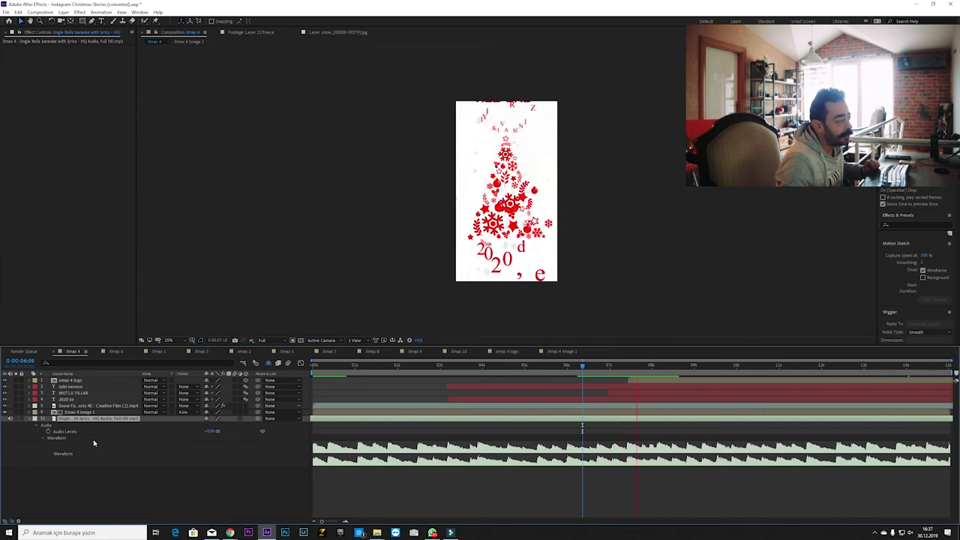
key("space")
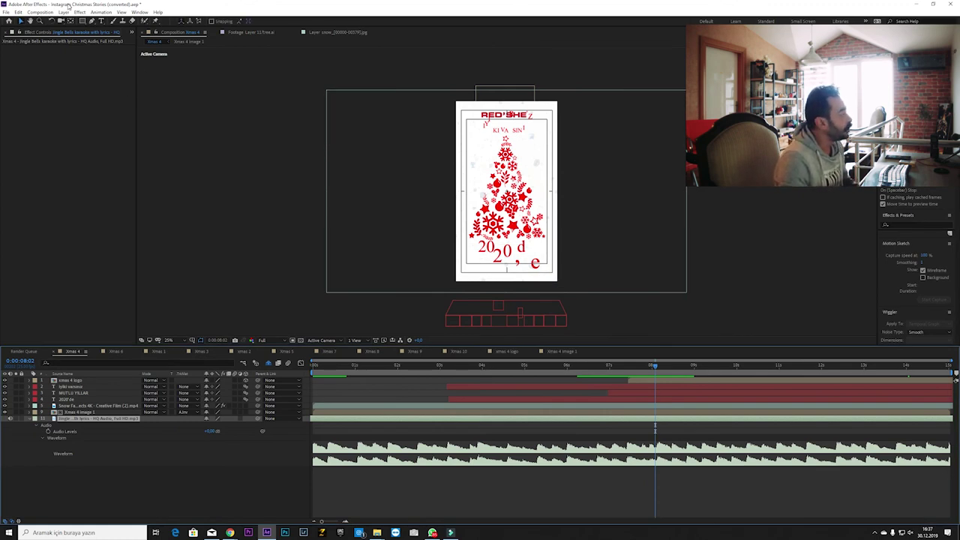
left_click(41, 12)
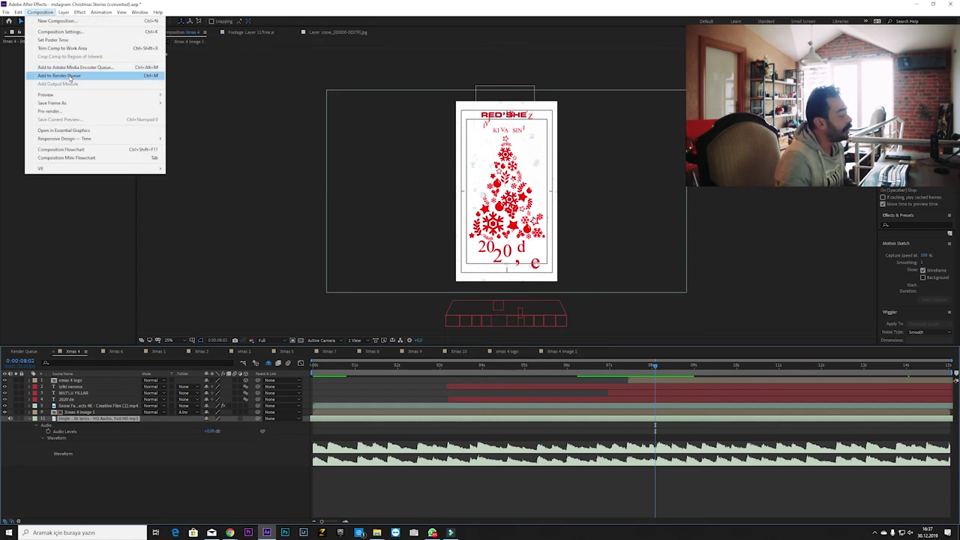
Step: Add Xmas 4 to the Render Queue and review Best Settings quality and resolution without changes
left_click(70, 76)
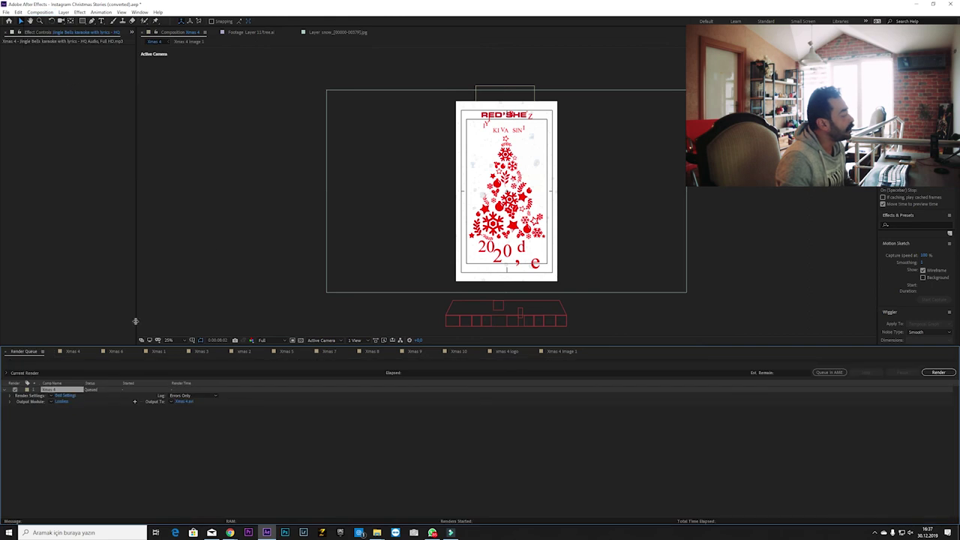
left_click(68, 398)
left_click(85, 28)
left_click(89, 29)
left_click(95, 39)
left_click(180, 26)
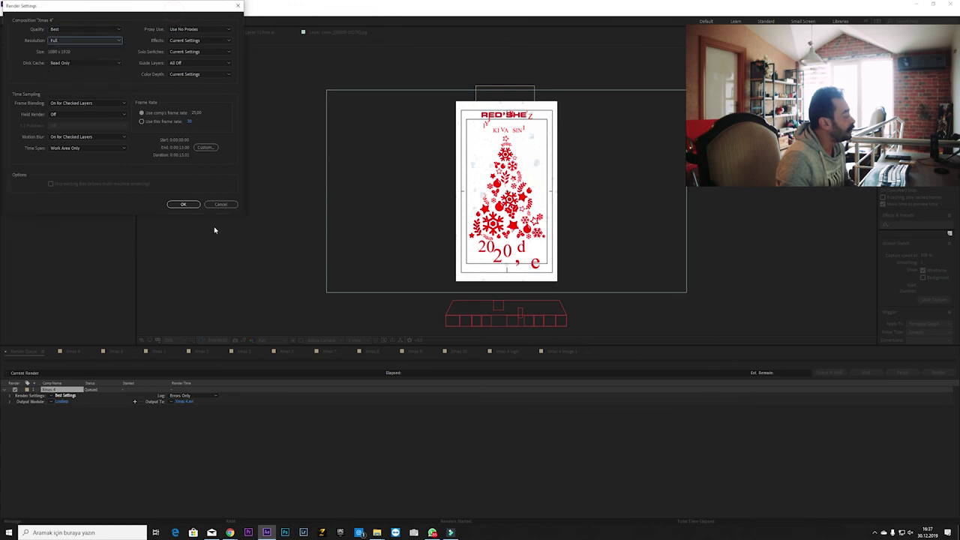
left_click(215, 203)
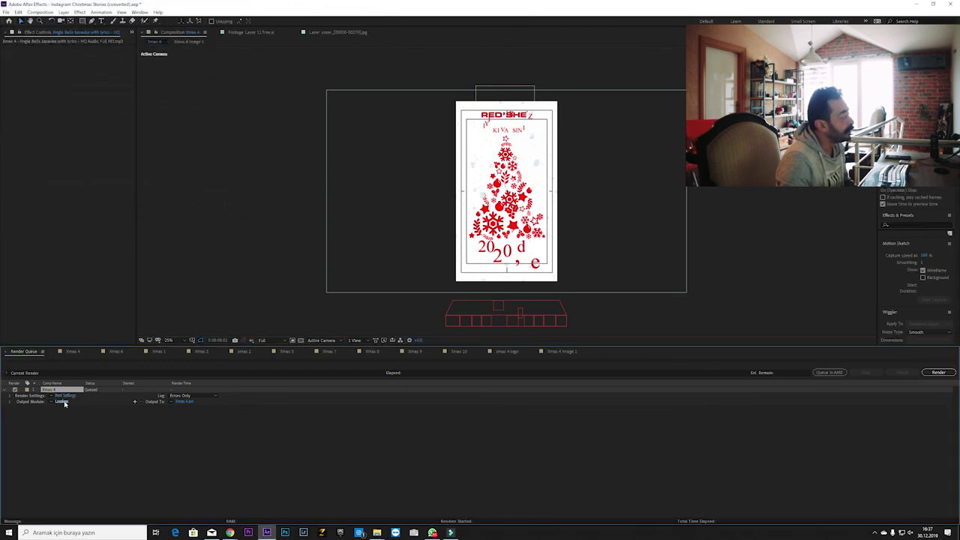
left_click(61, 401)
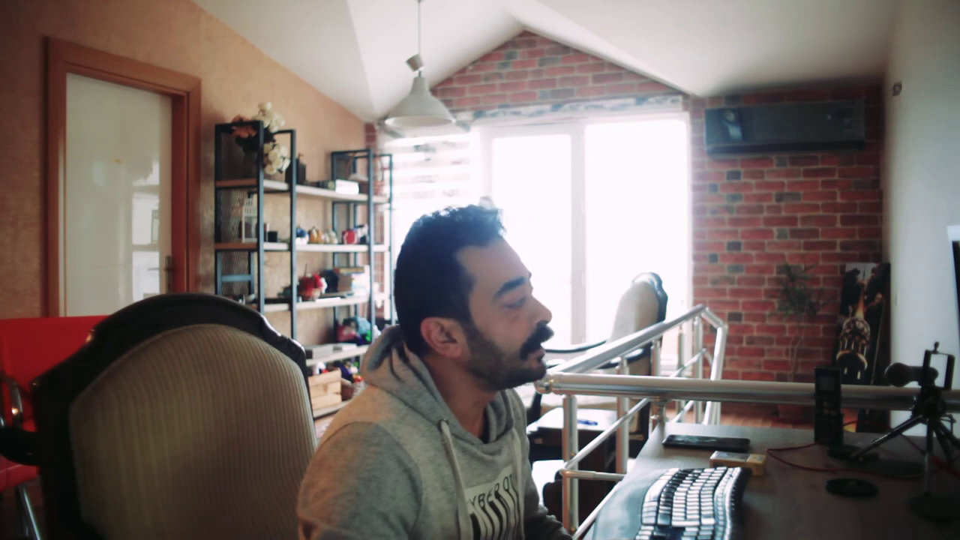